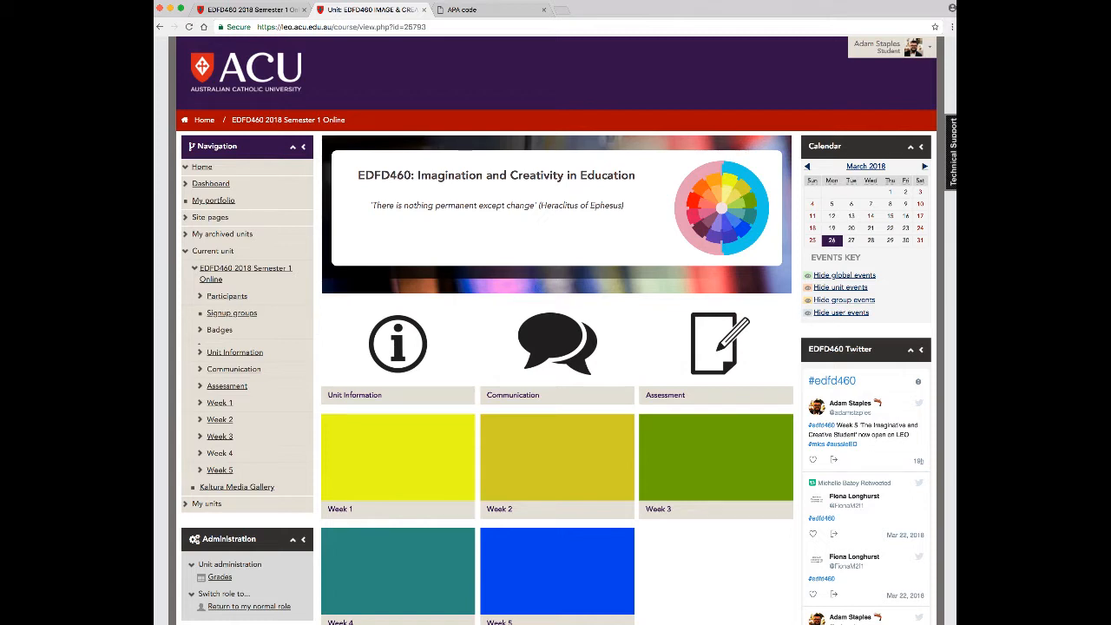
# Open the Week 5 section of the unit and start a new discussion topic in the General EDFD460 discussion forum
pyautogui.click(733, 592)
pyautogui.click(546, 583)
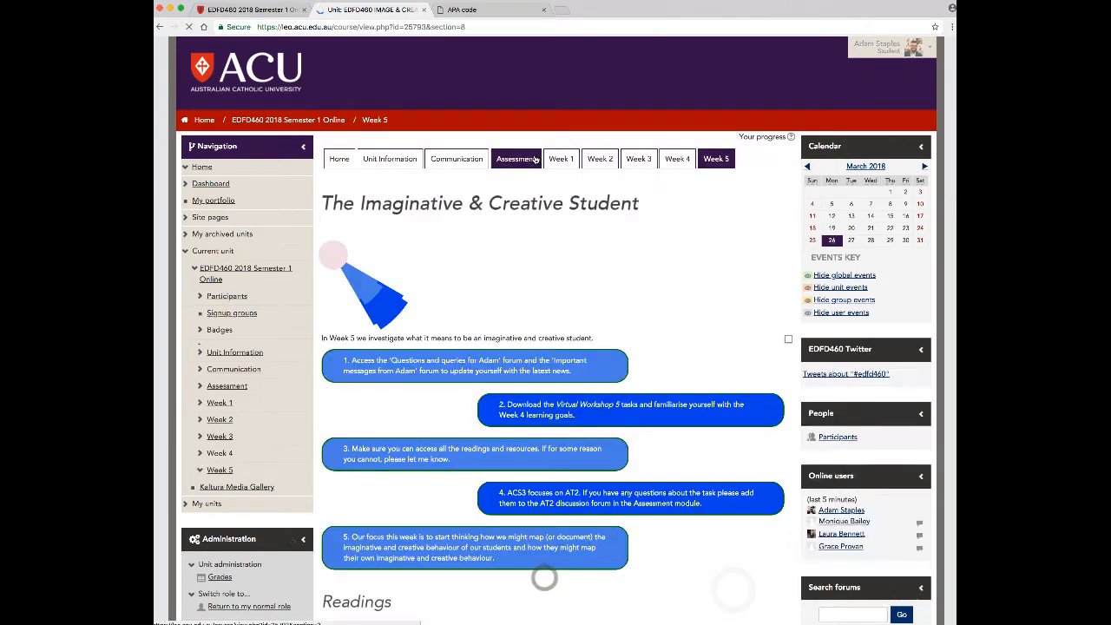
pyautogui.scroll(-5, 521, 304)
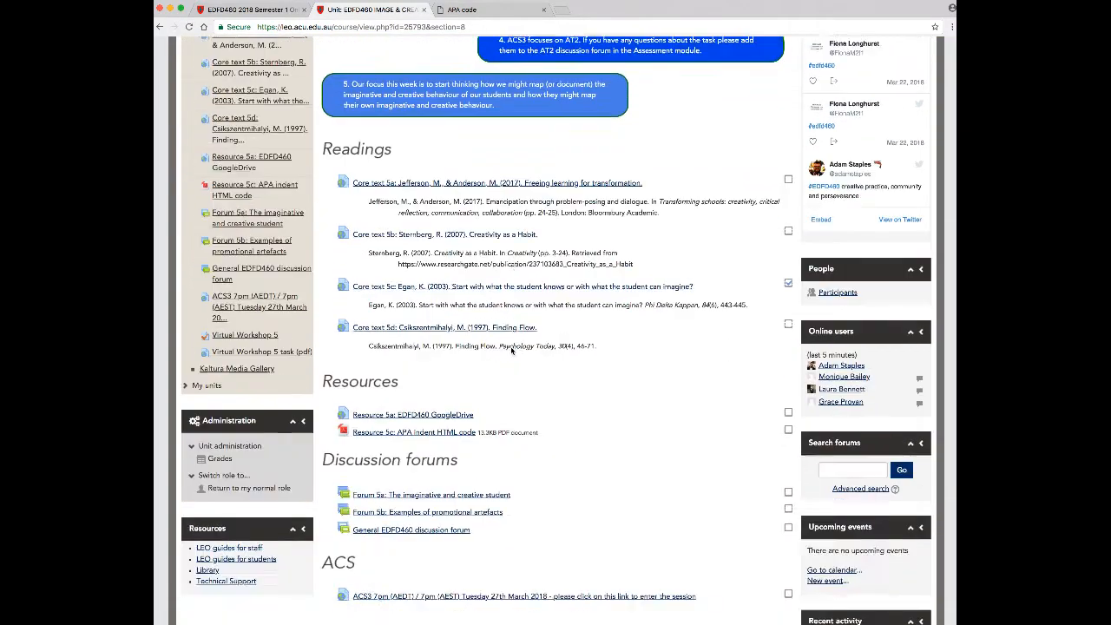
pyautogui.scroll(-4, 530, 351)
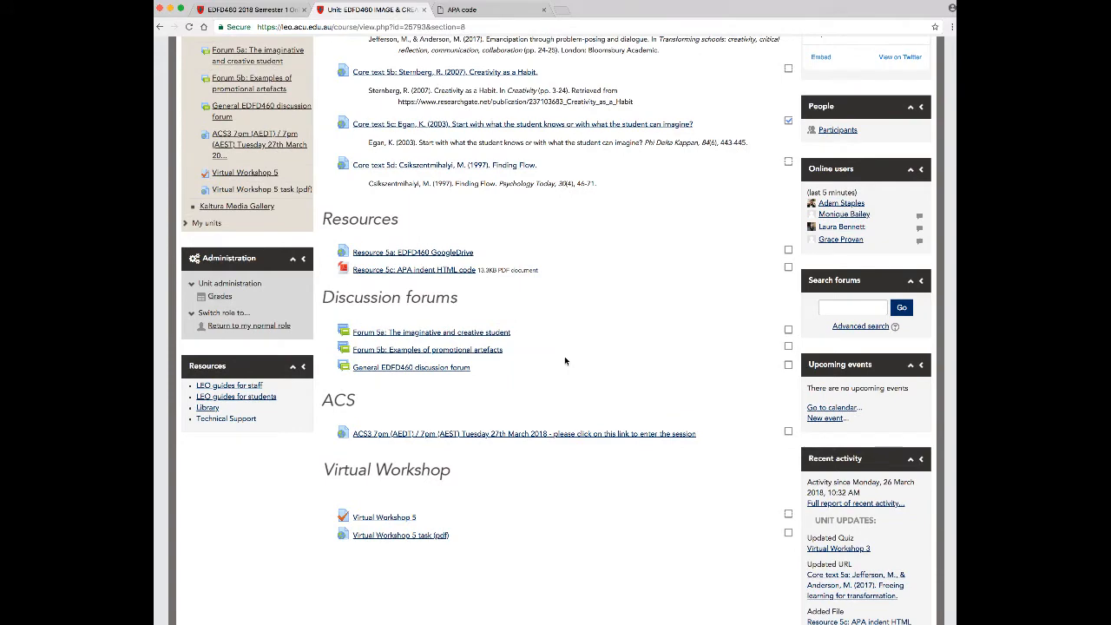
pyautogui.click(438, 370)
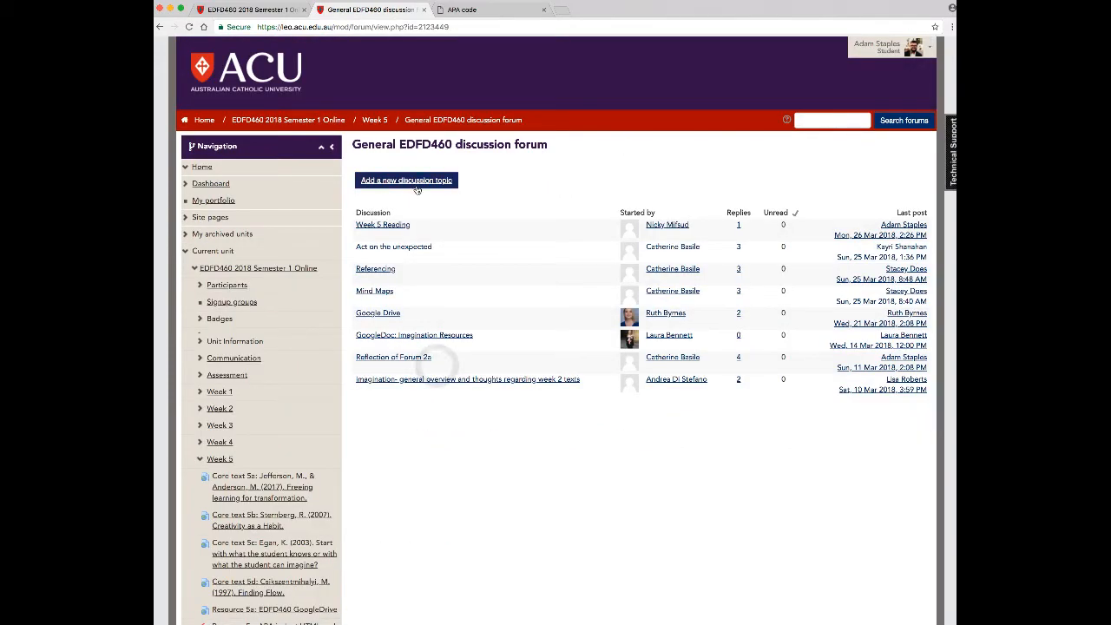
pyautogui.click(421, 177)
# Enter "APA hanging indent" as the subject of the new discussion topic
pyautogui.click(541, 199)
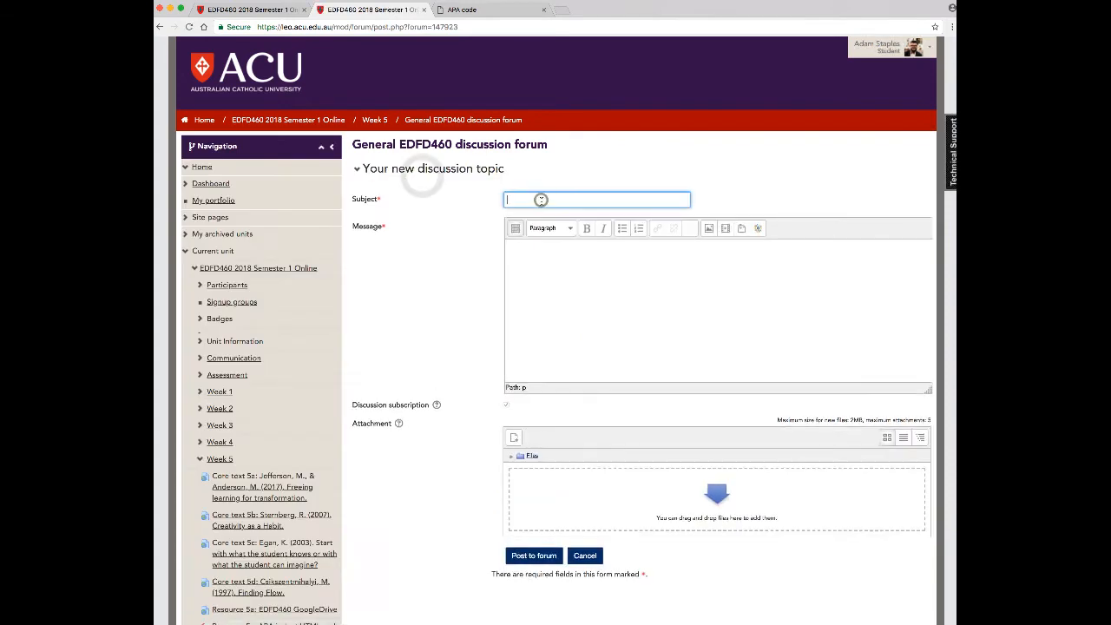
pyautogui.write('APA i')
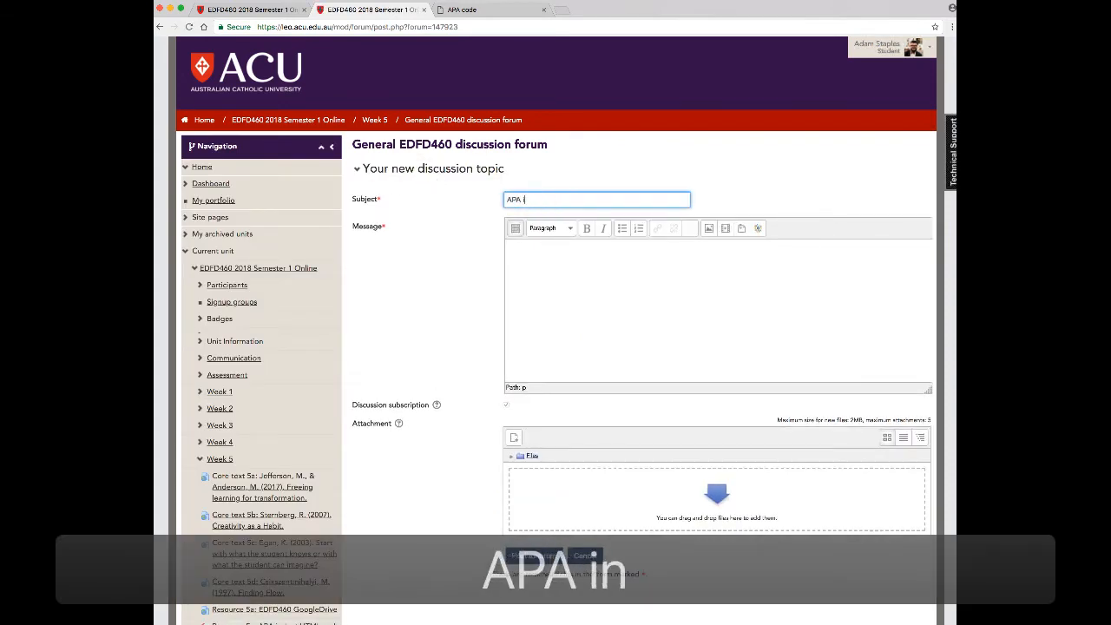
pyautogui.write('ndent')
pyautogui.press('BackSpace')
pyautogui.press('BackSpace')
pyautogui.press('BackSpace')
pyautogui.press('BackSpace')
pyautogui.press('BackSpace')
pyautogui.press('BackSpace')
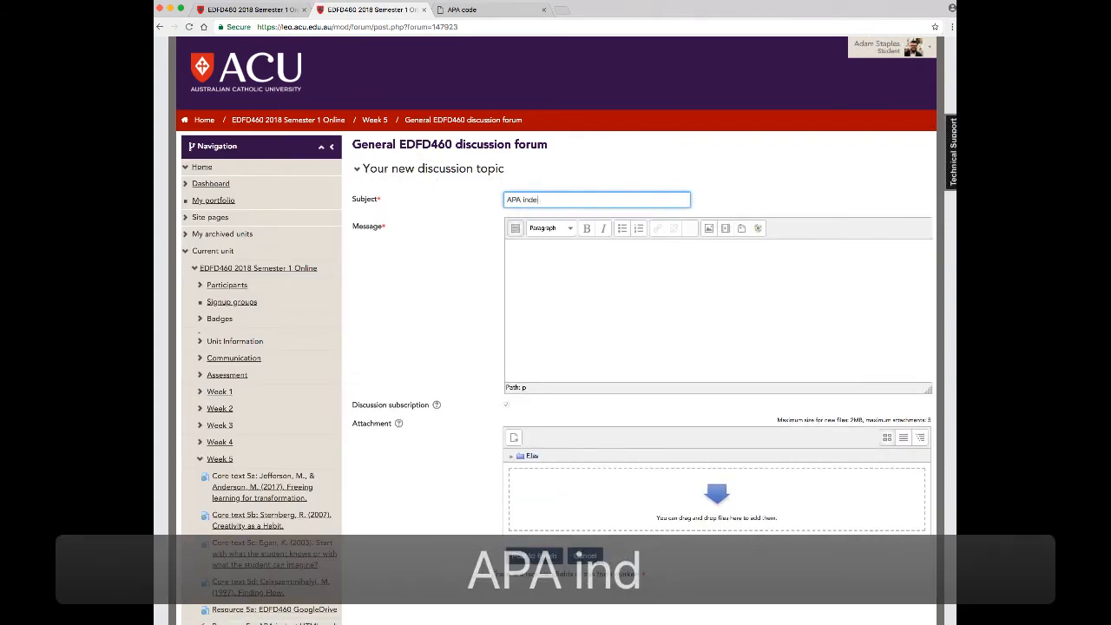
pyautogui.write('hanging indent')
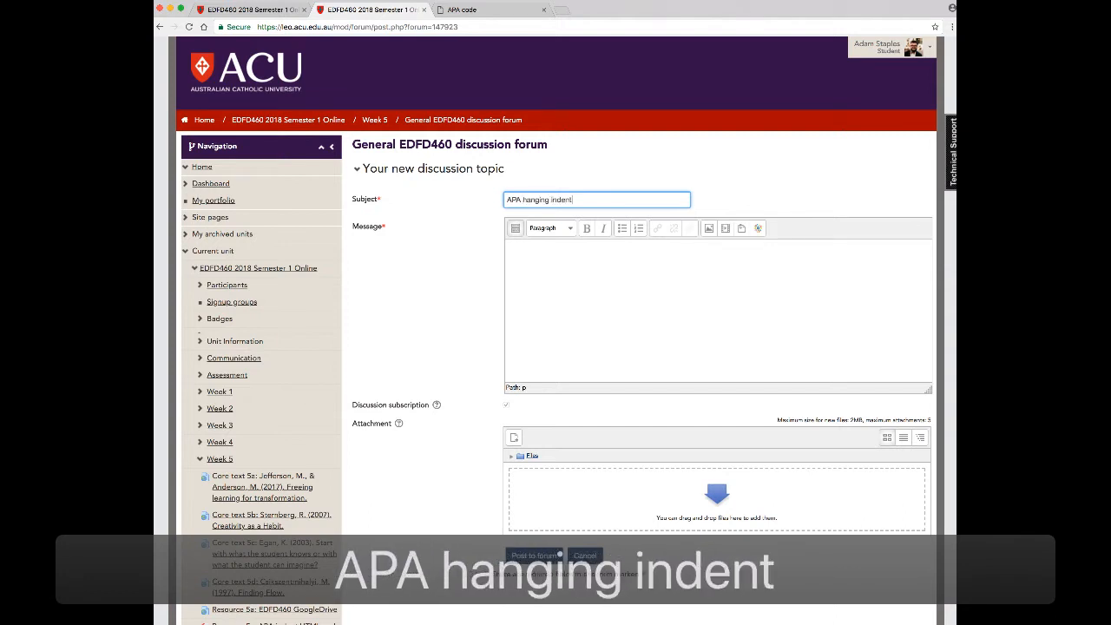
# Write the heading "References" in the message and paste the copied 2017 "Emancipation through problem-posing and dialogue" reference below it
pyautogui.click(608, 270)
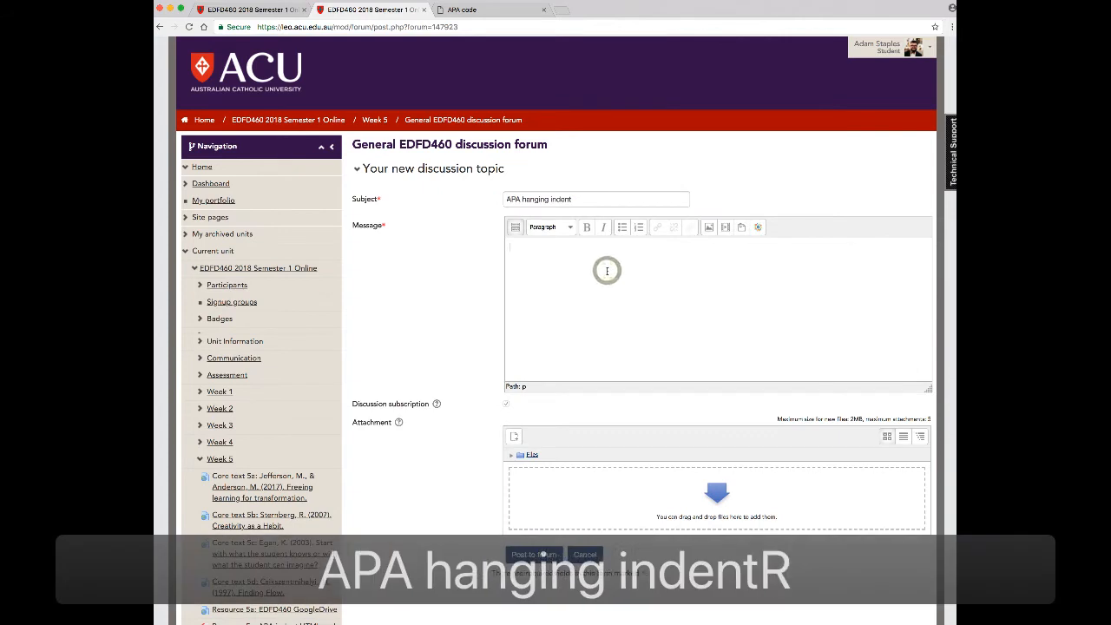
pyautogui.write('References')
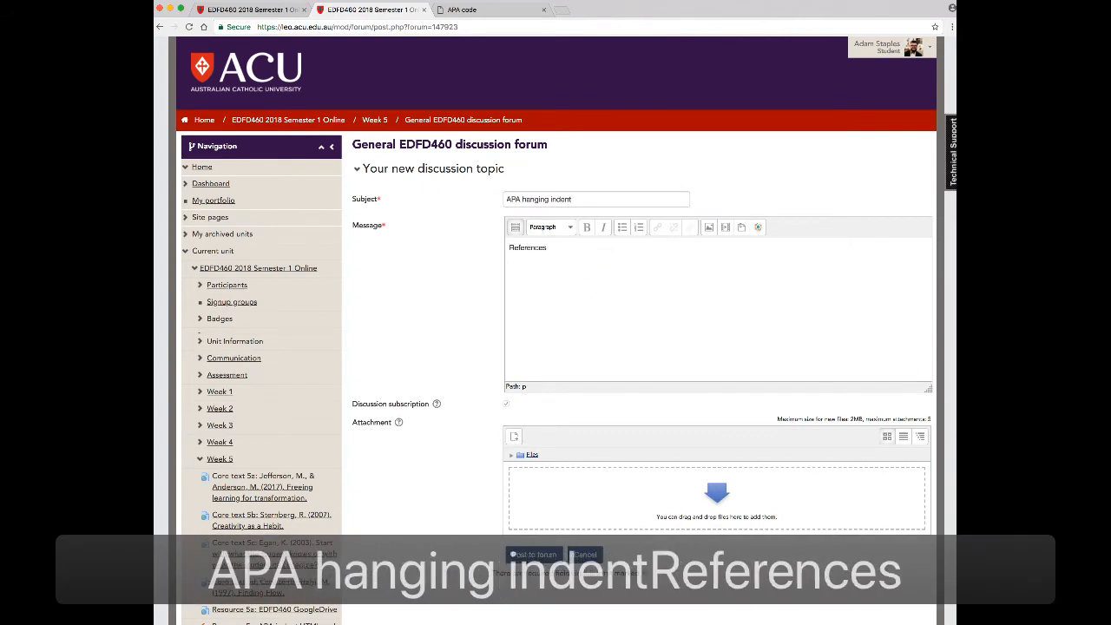
pyautogui.press('Return')
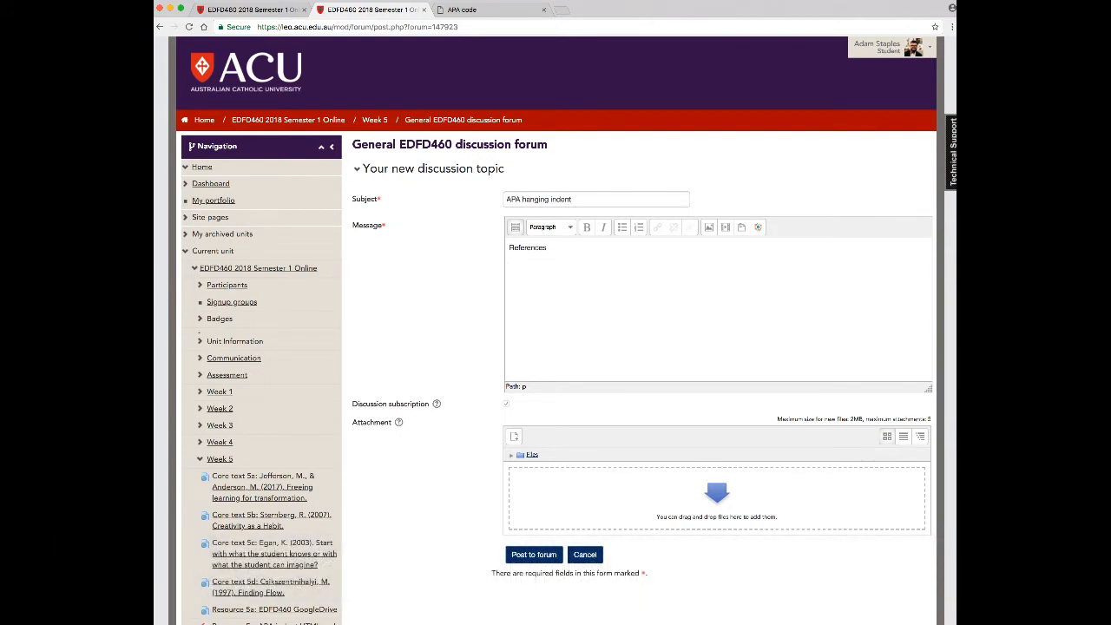
pyautogui.press('super+Tab')
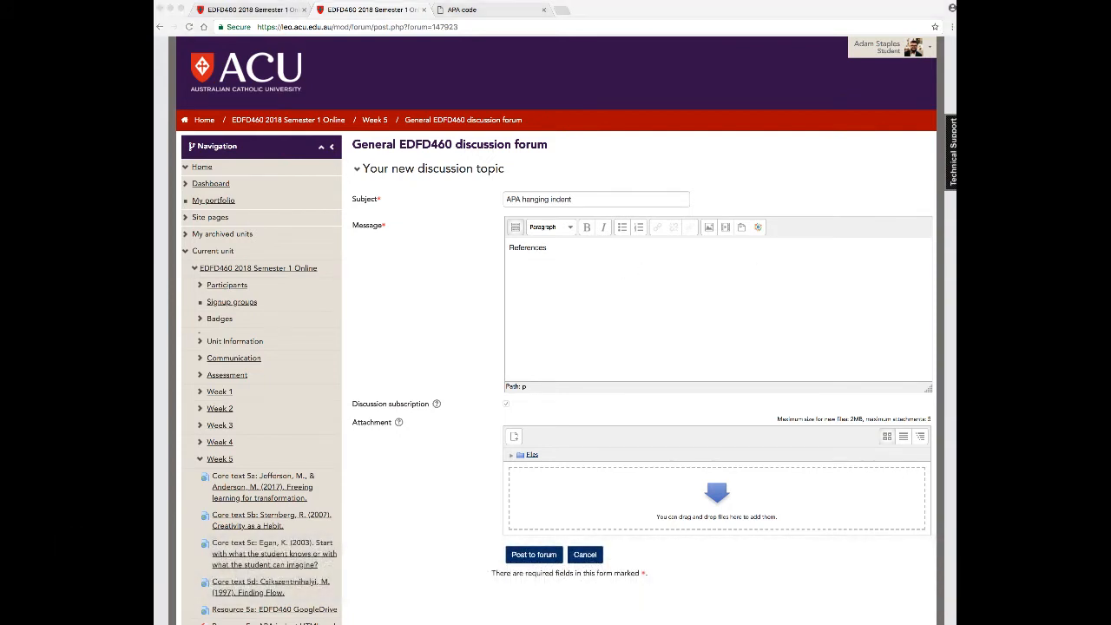
pyautogui.click(769, 298)
pyautogui.press('super+c')
pyautogui.click(565, 299)
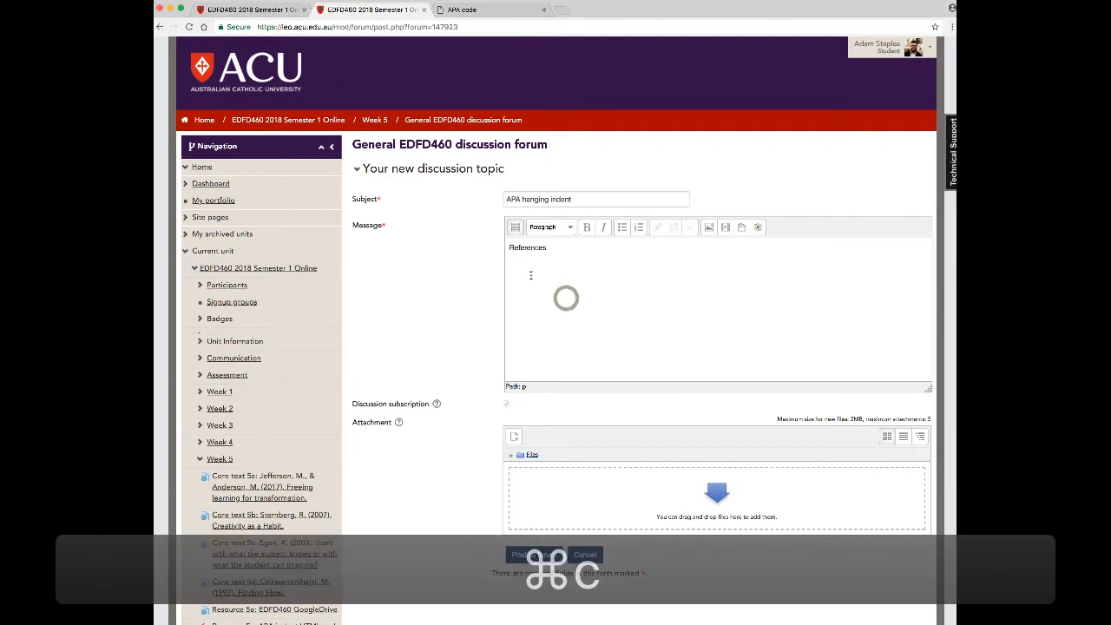
pyautogui.press('super+v')
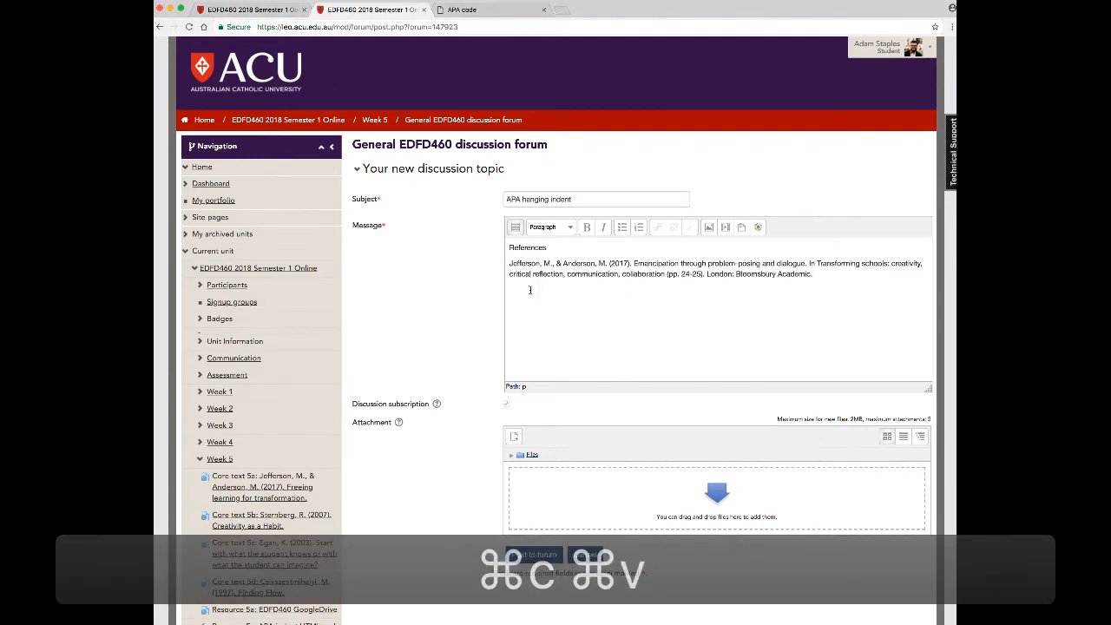
# Post the topic to the forum and open the posted "APA hanging indent" discussion
pyautogui.click(525, 555)
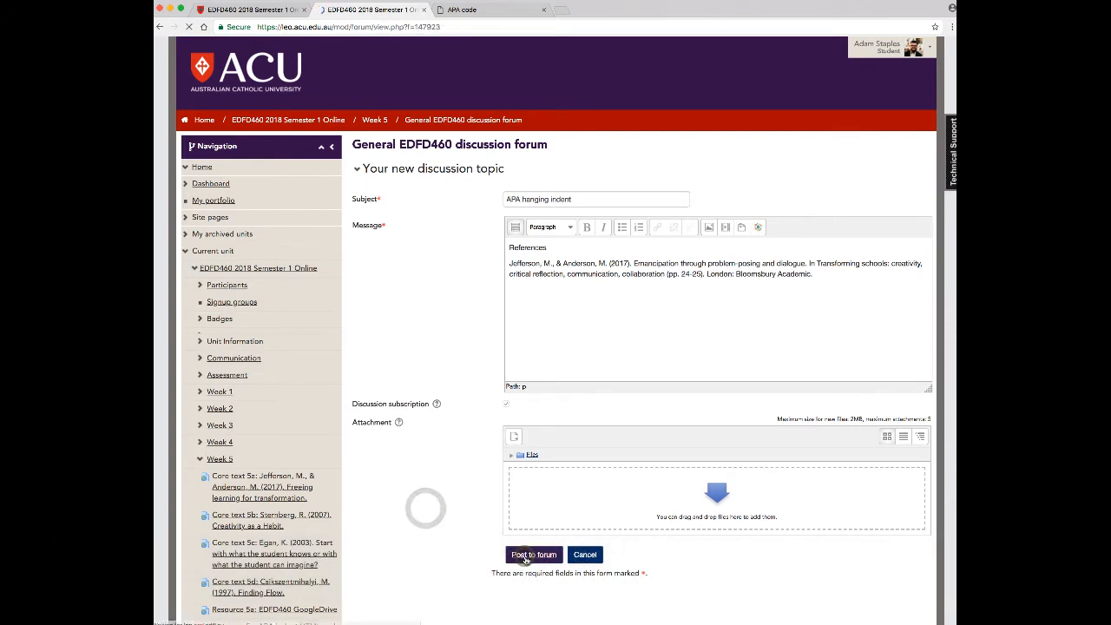
pyautogui.click(413, 277)
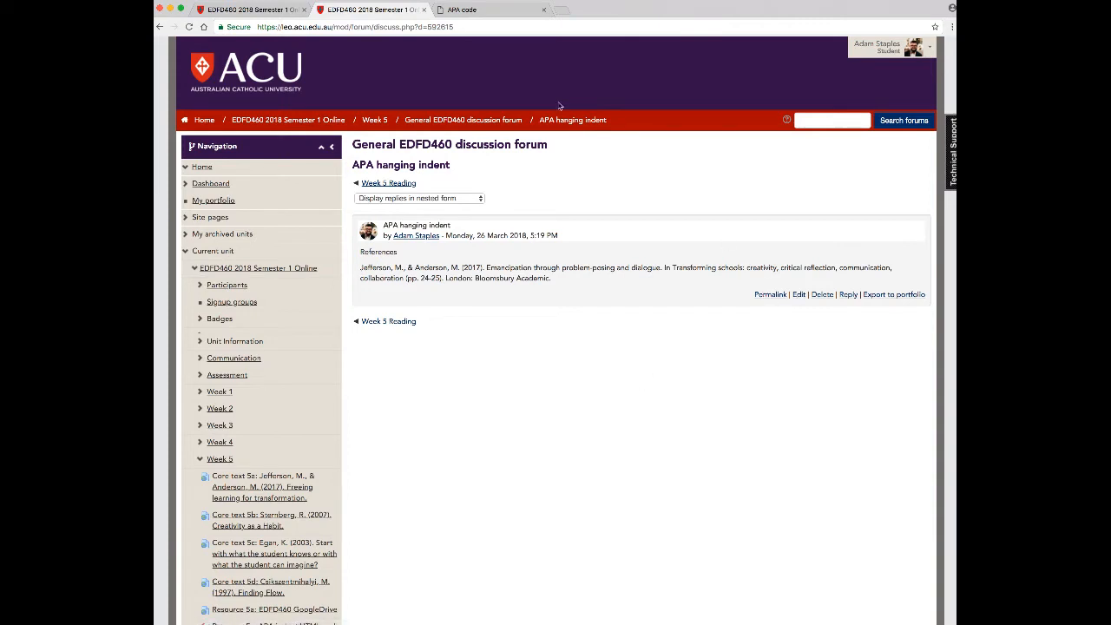
# Close the APA code page, return to the Week 5 section and open "Resource 5c: APA indent HTML code"
pyautogui.click(543, 10)
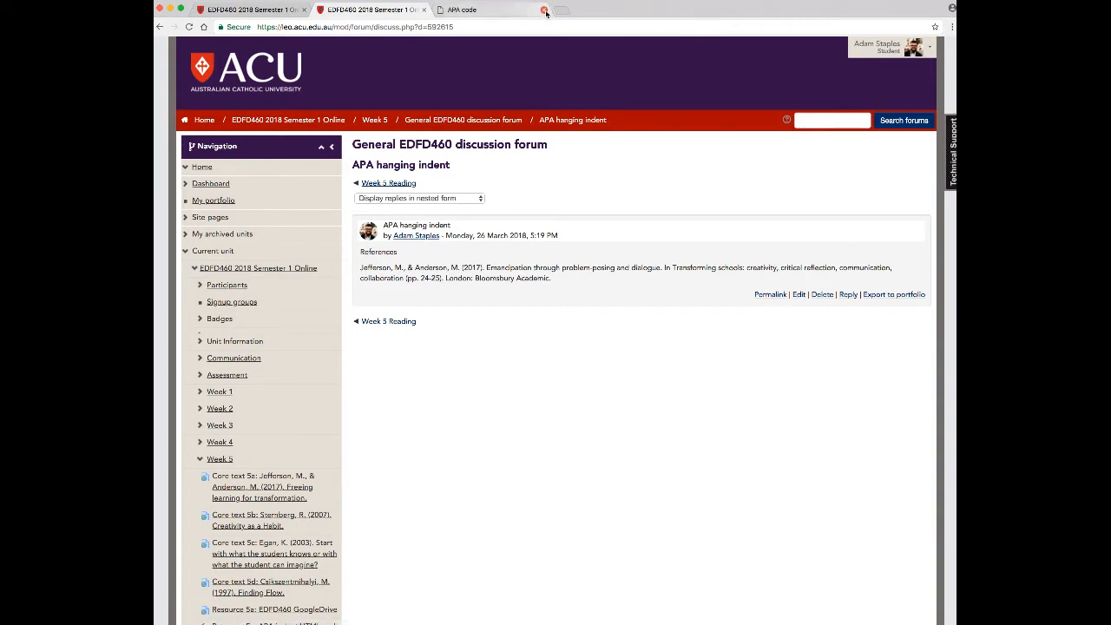
pyautogui.click(427, 123)
pyautogui.click(373, 120)
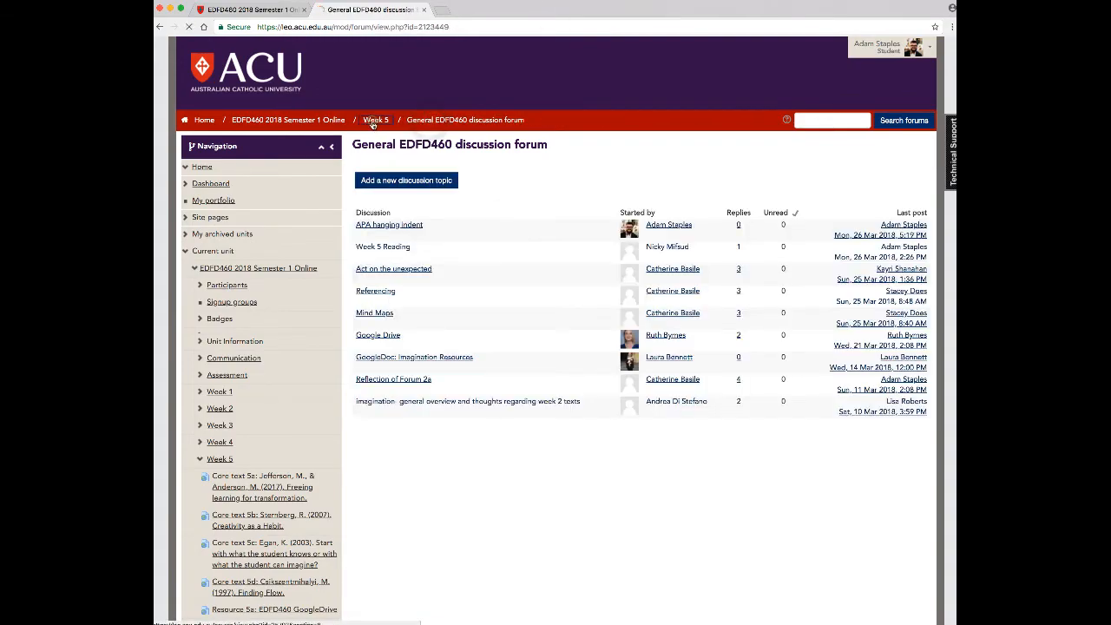
pyautogui.scroll(-5, 448, 347)
pyautogui.scroll(-5, 449, 347)
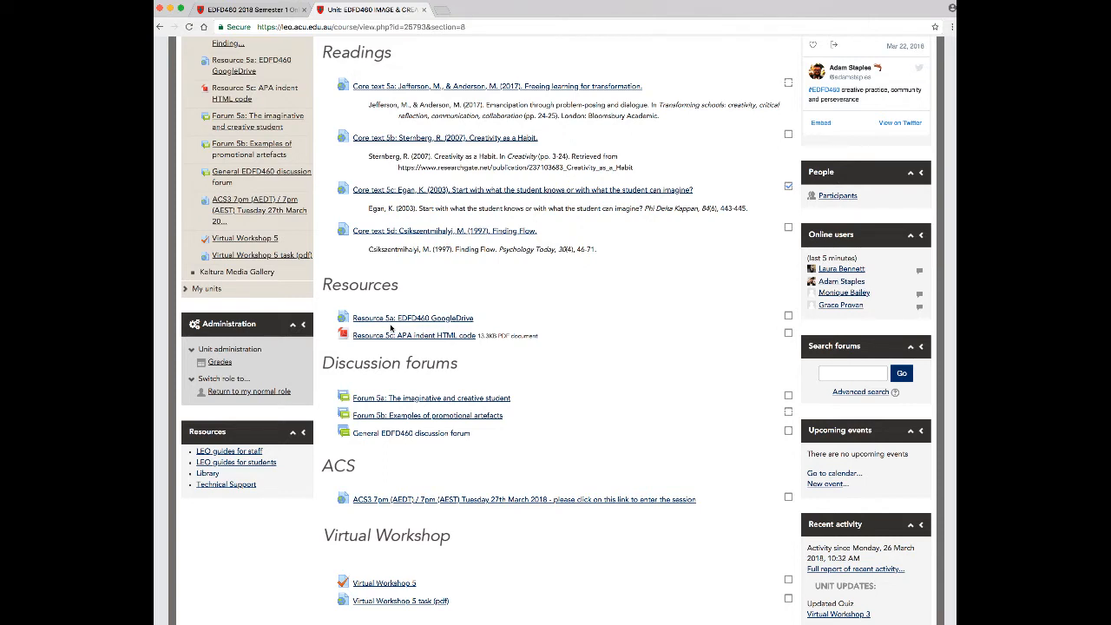
pyautogui.click(483, 357)
pyautogui.click(417, 336)
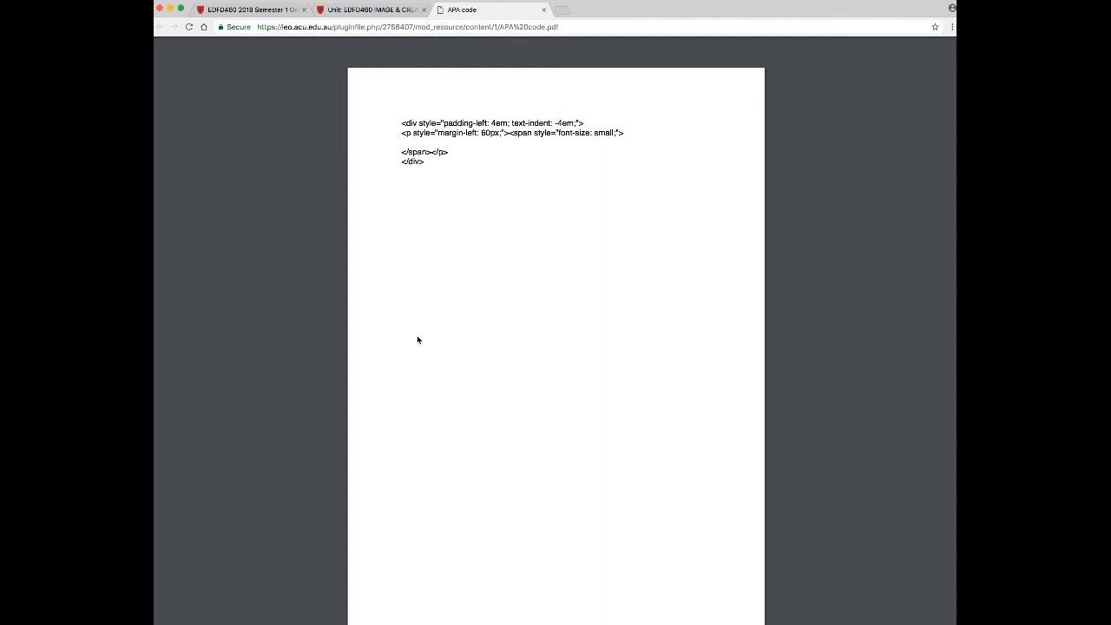
# Go back to the General EDFD460 discussion forum and open the "APA hanging indent" post for editing
pyautogui.click(375, 9)
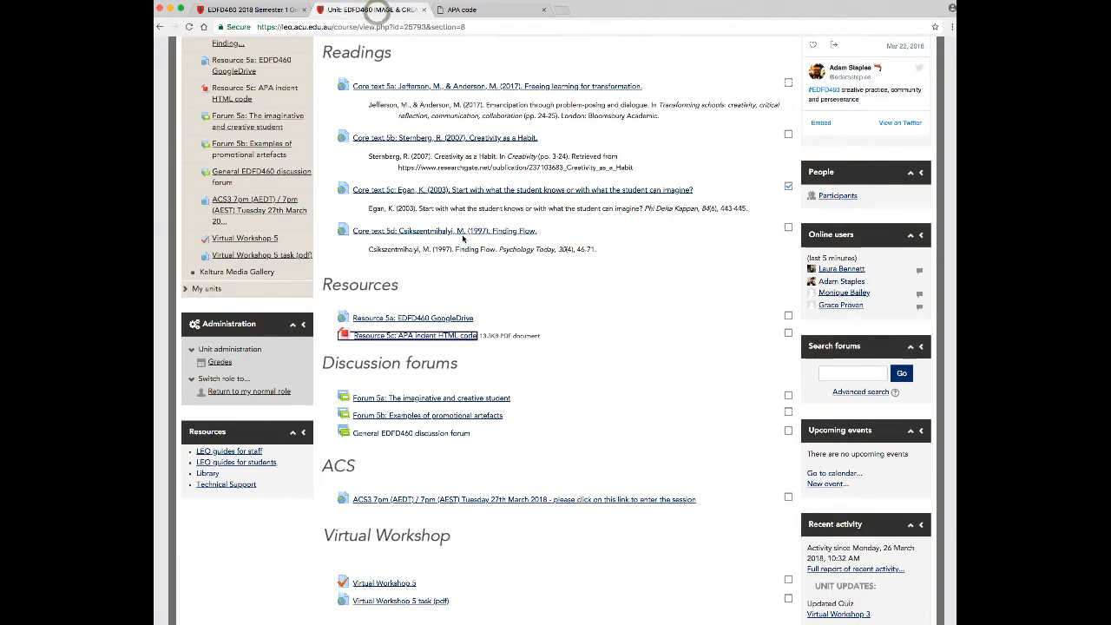
pyautogui.click(421, 435)
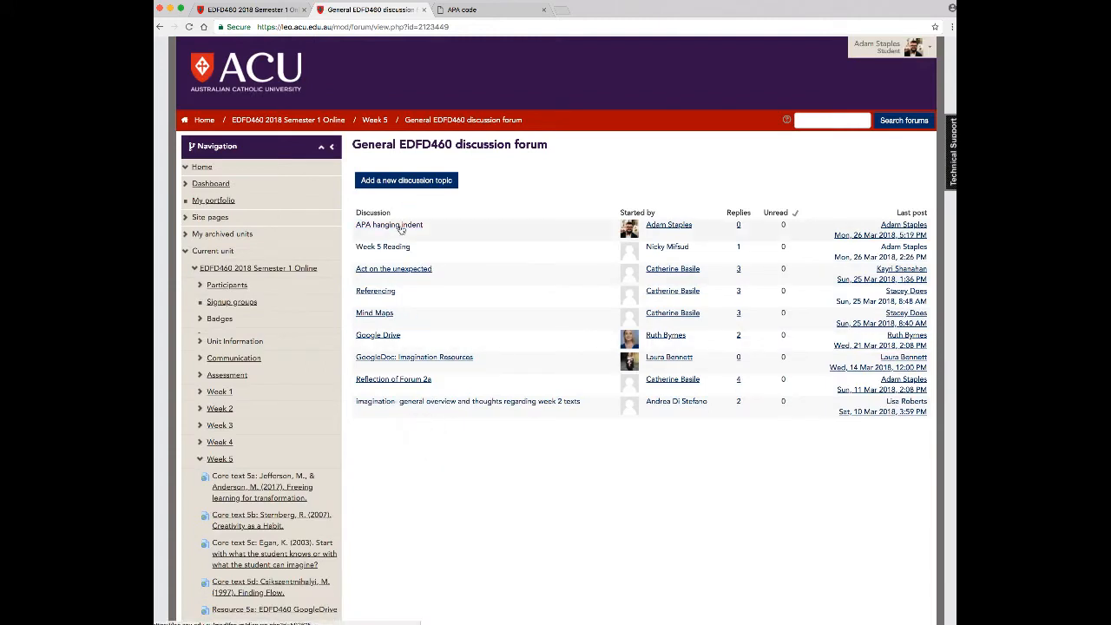
pyautogui.click(401, 227)
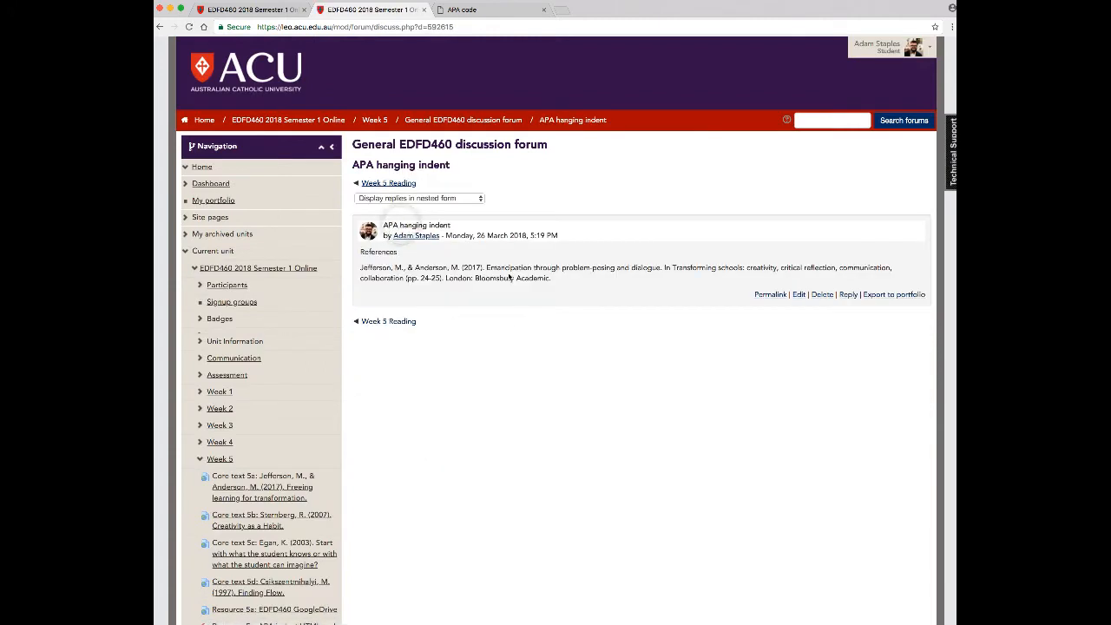
pyautogui.click(798, 294)
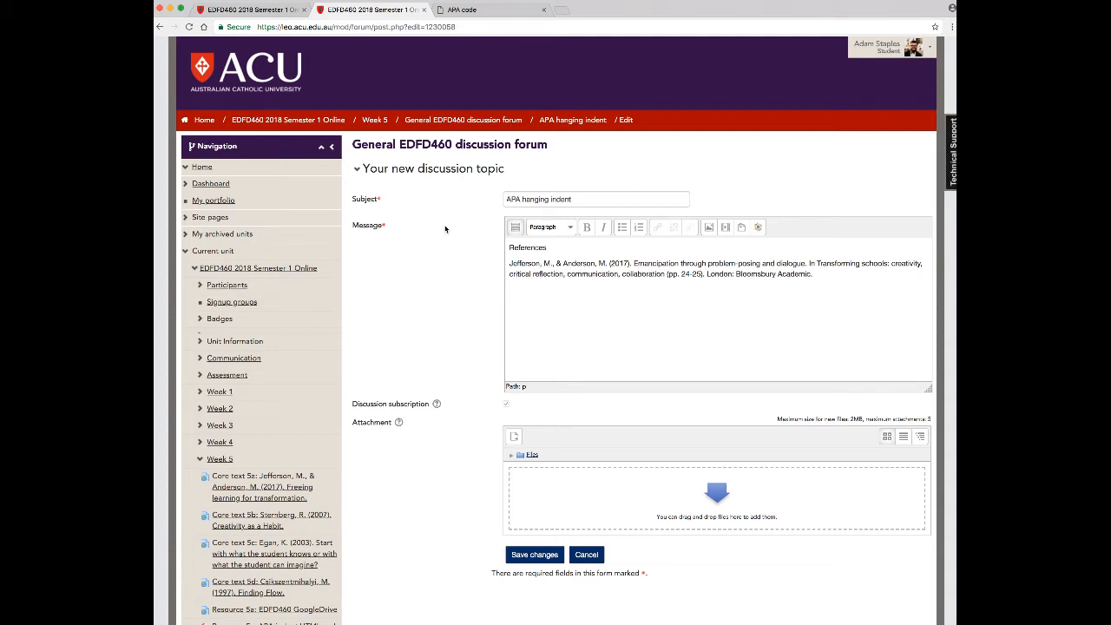
pyautogui.click(446, 230)
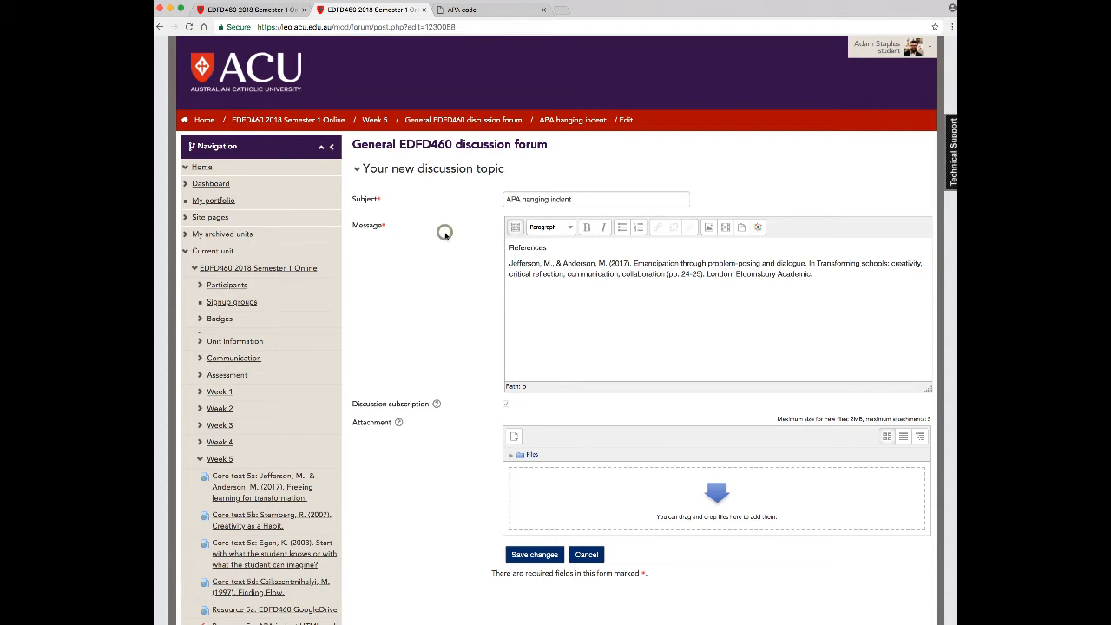
# Expand the message editor's full set of formatting tools and open the HTML source of the message
pyautogui.click(517, 228)
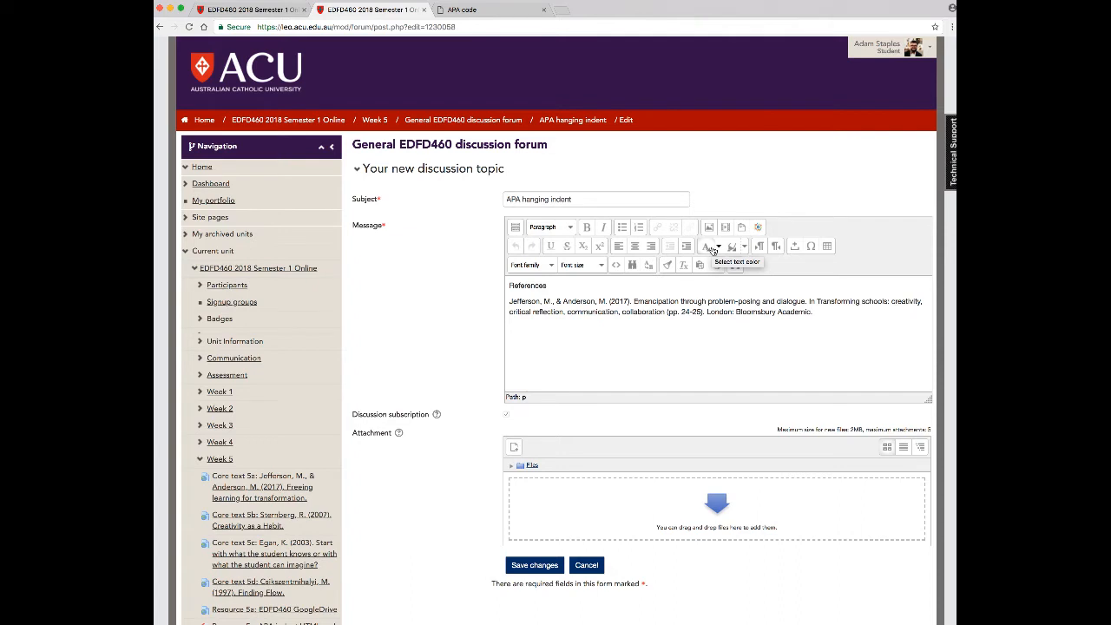
pyautogui.click(430, 263)
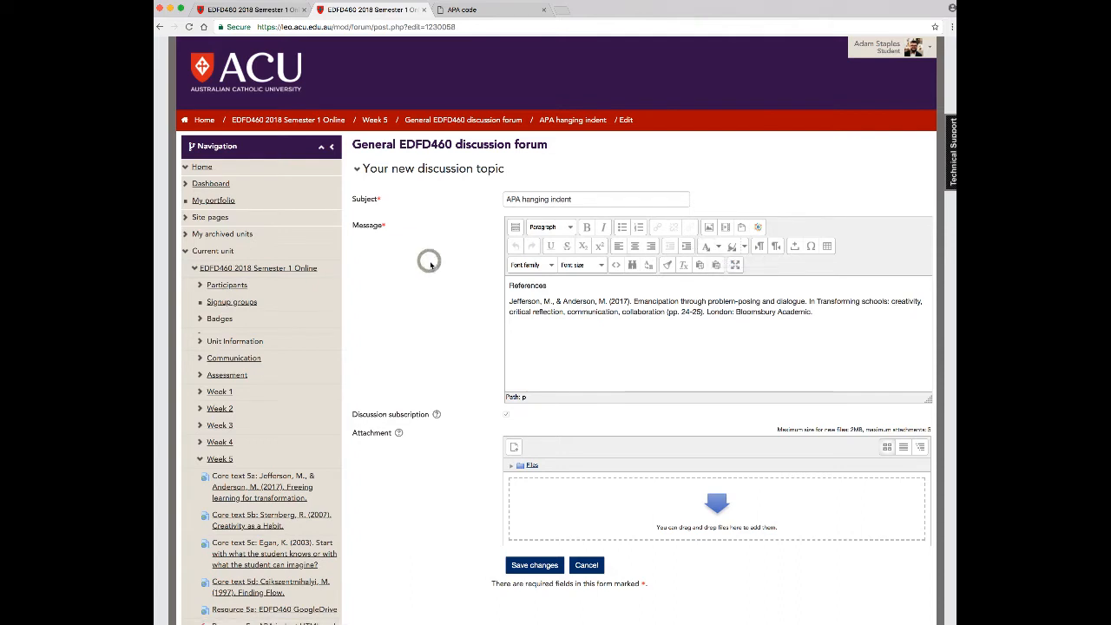
pyautogui.click(616, 265)
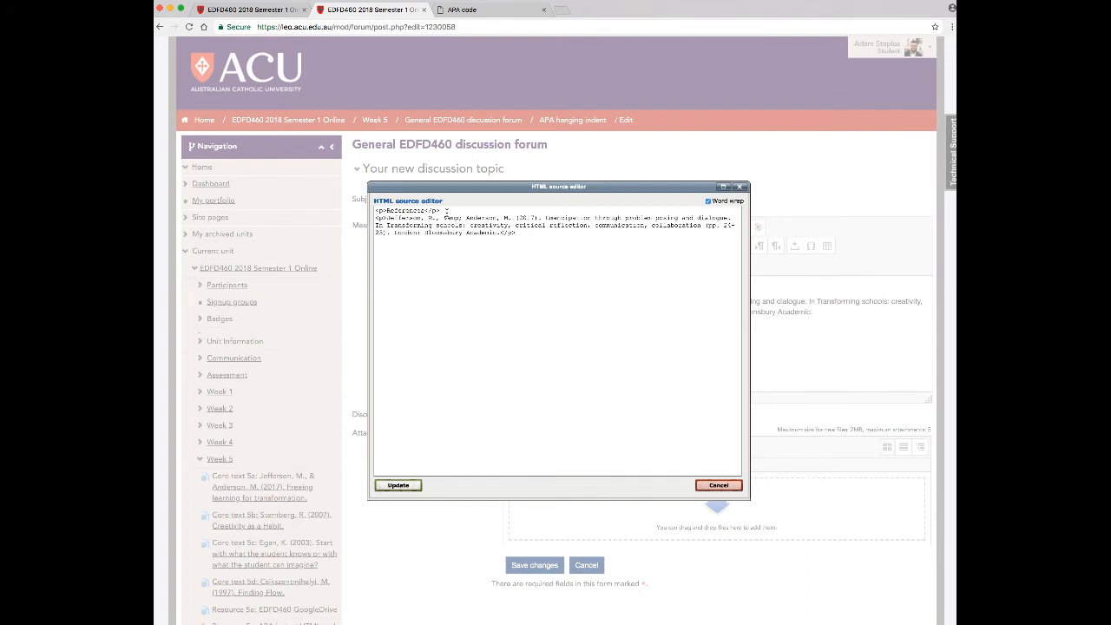
# Delete the opening <p> and closing </p> tags around the reference in the HTML source
pyautogui.click(378, 218)
pyautogui.click(394, 251)
pyautogui.moveTo(395, 220); pyautogui.dragTo(425, 222)
pyautogui.click(423, 258)
pyautogui.moveTo(387, 219); pyautogui.dragTo(375, 218)
pyautogui.press('BackSpace')
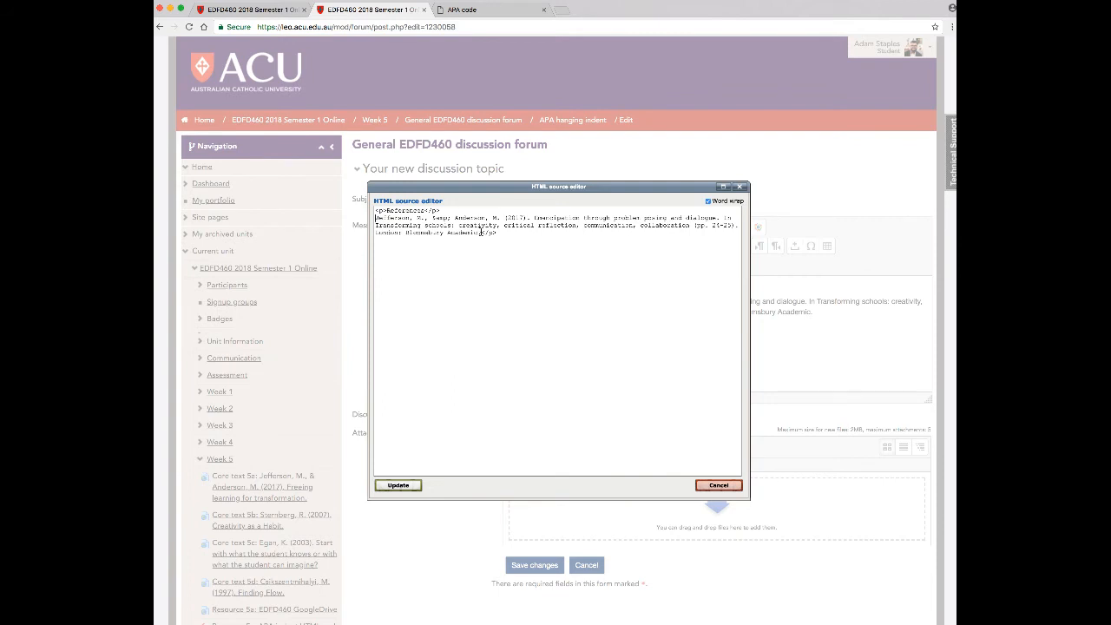
pyautogui.moveTo(481, 232); pyautogui.dragTo(499, 232)
pyautogui.press('BackSpace')
# Copy the first two lines of the APA code PDF, containing the opening div, p and span tags
pyautogui.click(462, 10)
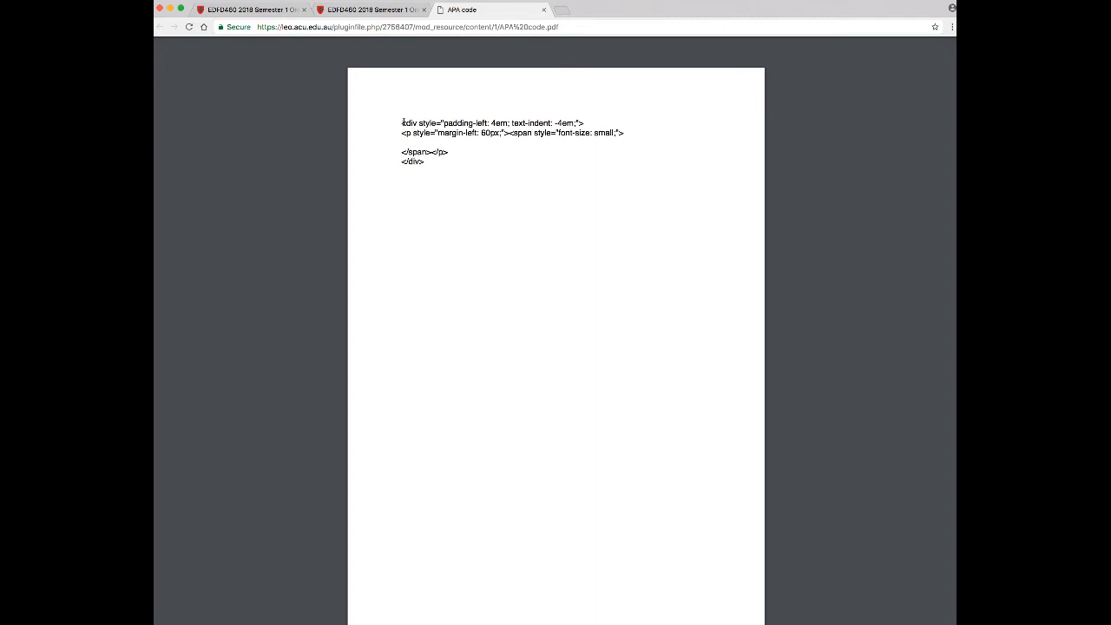
pyautogui.moveTo(402, 123); pyautogui.dragTo(626, 135)
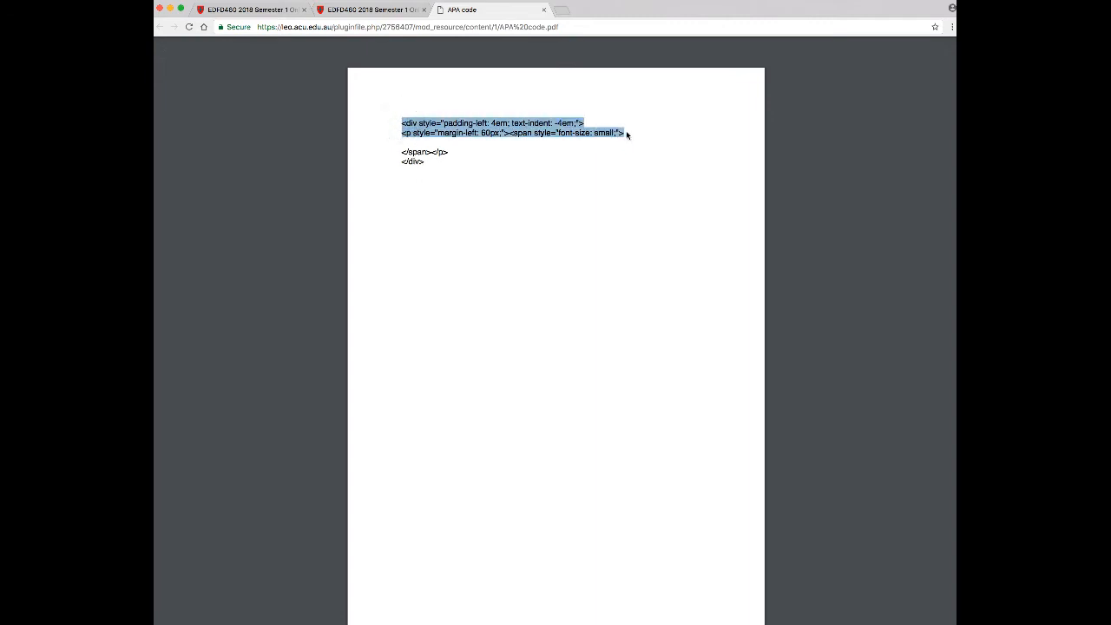
pyautogui.click(415, 151)
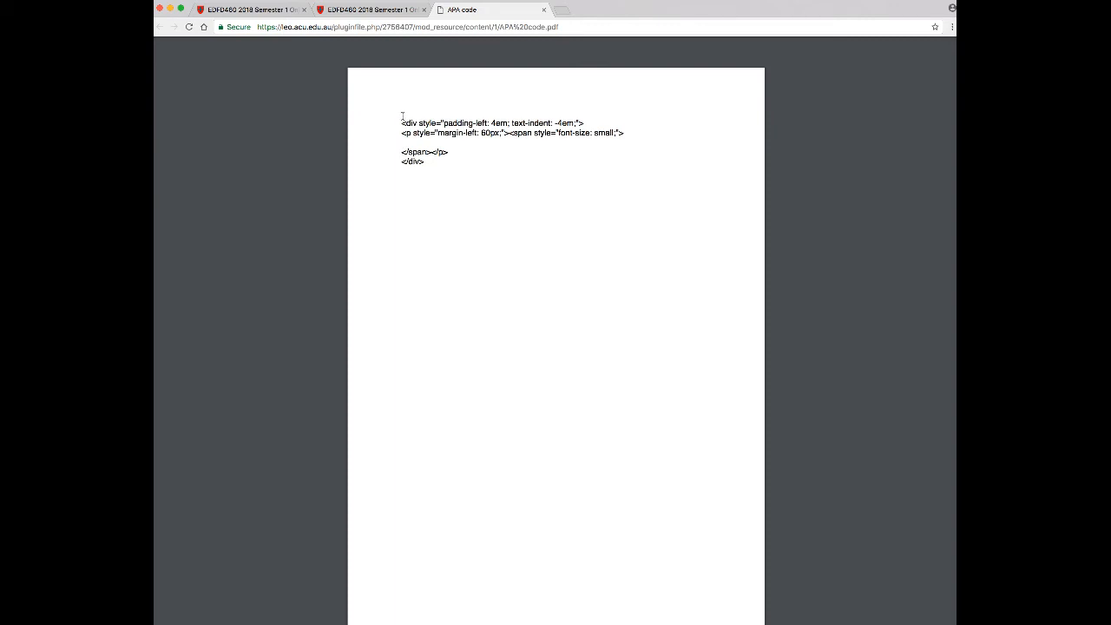
pyautogui.moveTo(401, 122); pyautogui.dragTo(626, 135)
pyautogui.rightClick(601, 130)
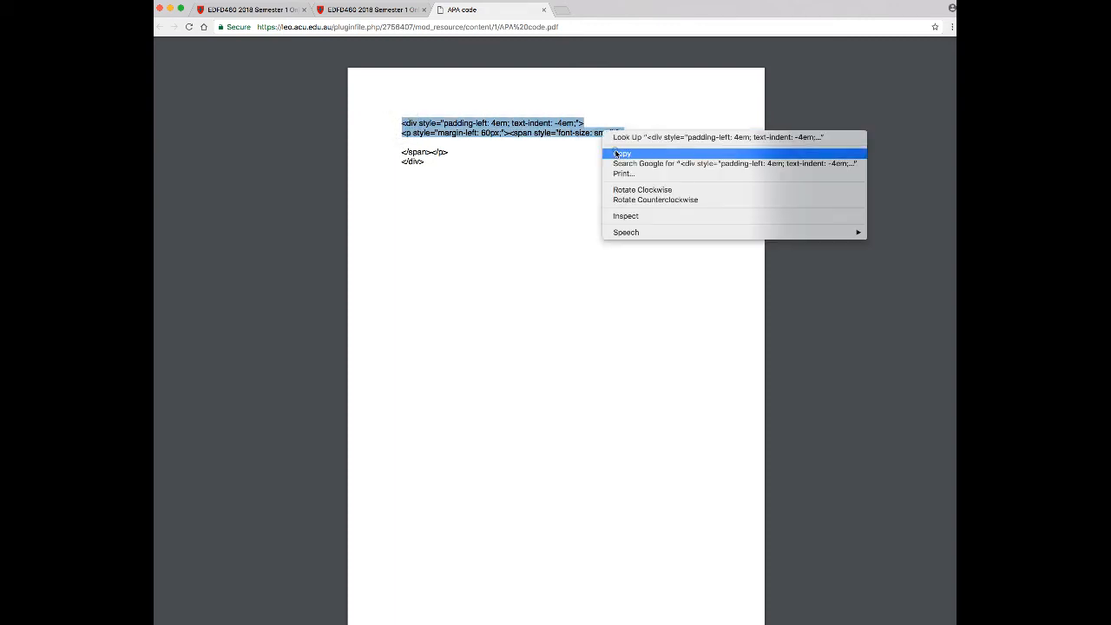
pyautogui.click(614, 149)
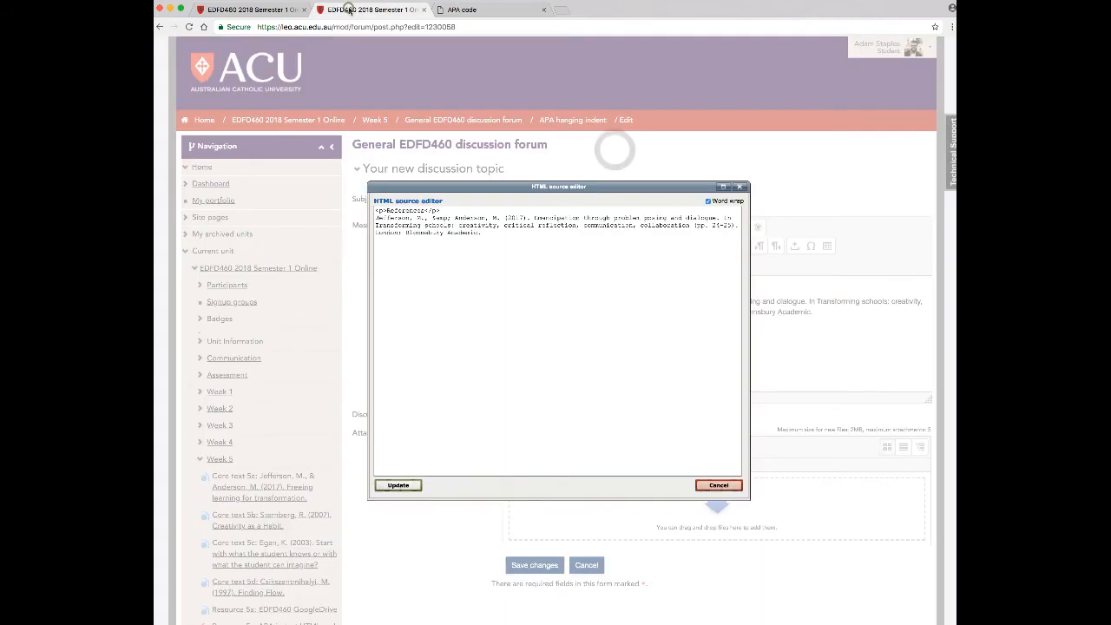
# Paste the copied opening div, p and span tags directly before the reference in the forum post's HTML source
pyautogui.click(347, 10)
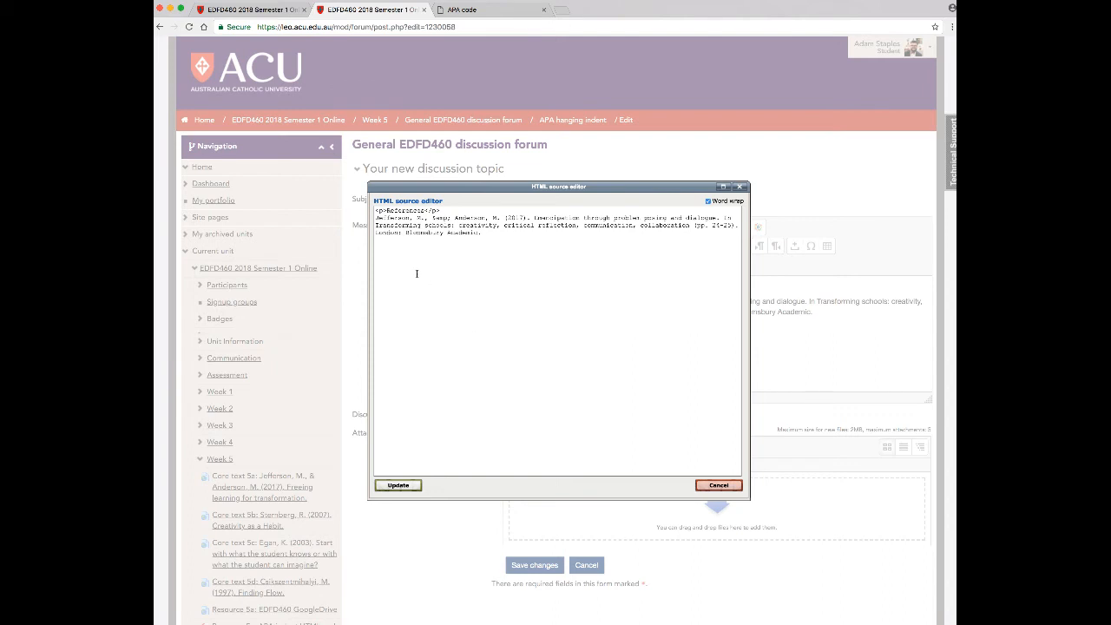
pyautogui.click(374, 217)
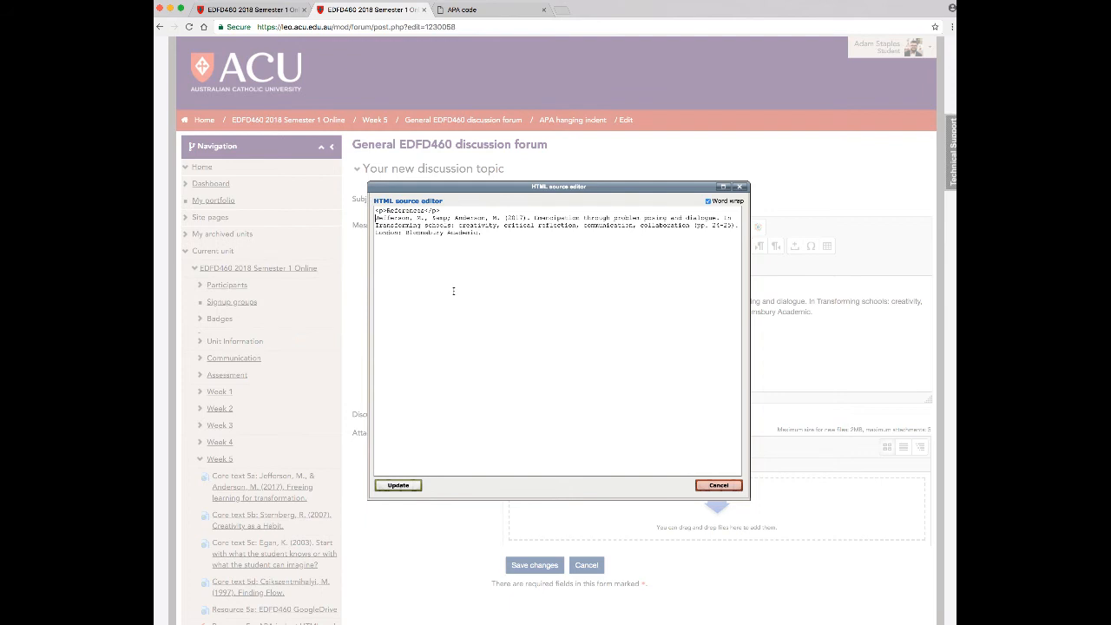
pyautogui.press('super+v')
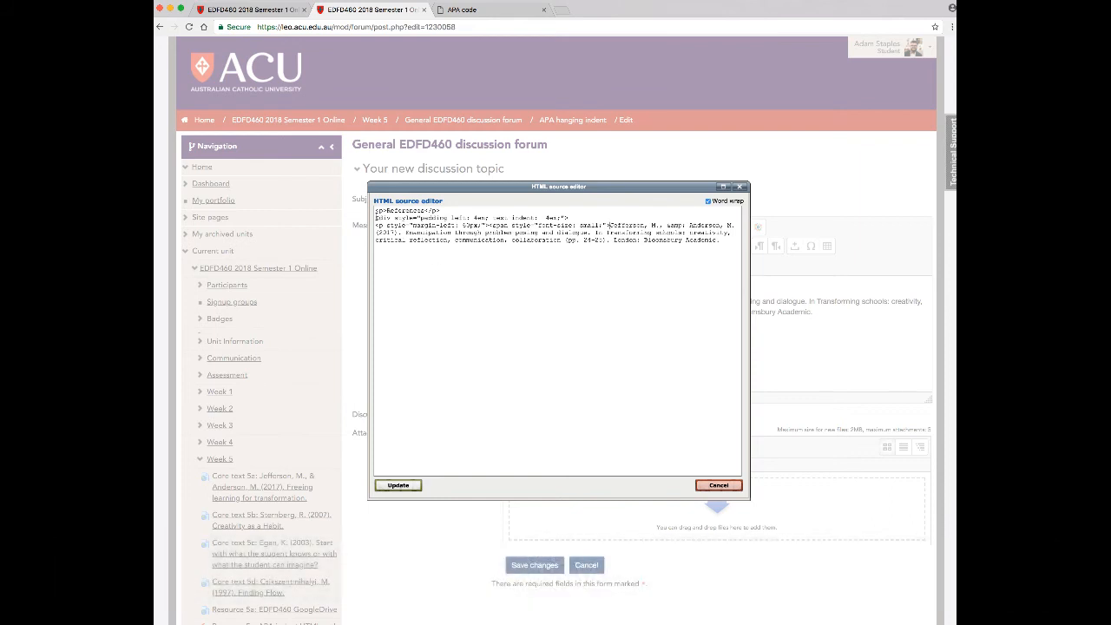
pyautogui.moveTo(376, 217); pyautogui.dragTo(609, 225)
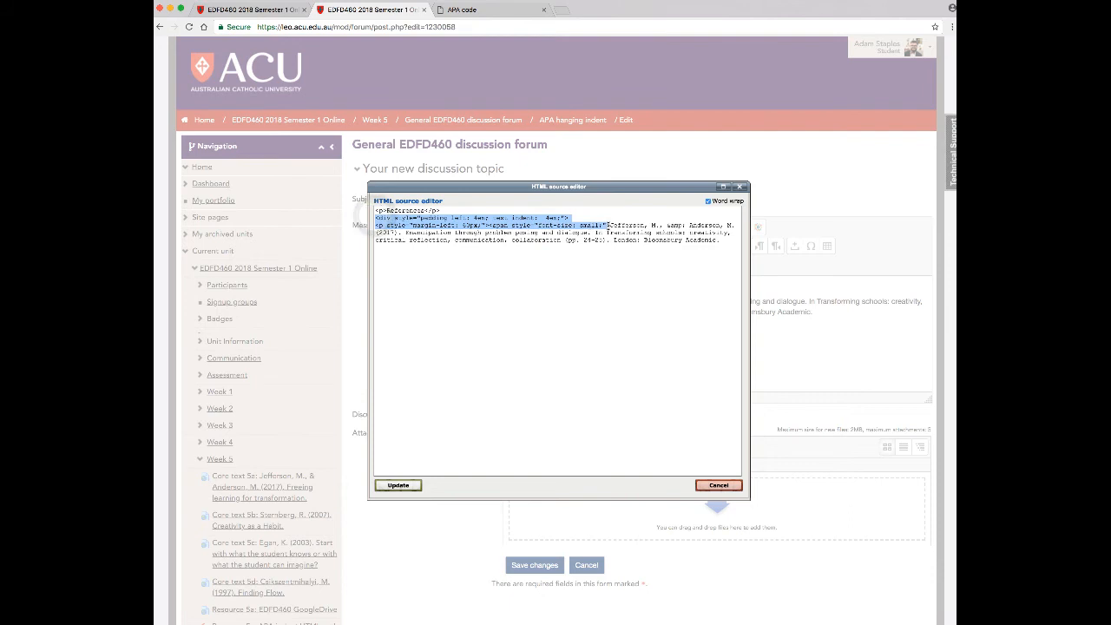
pyautogui.click(584, 268)
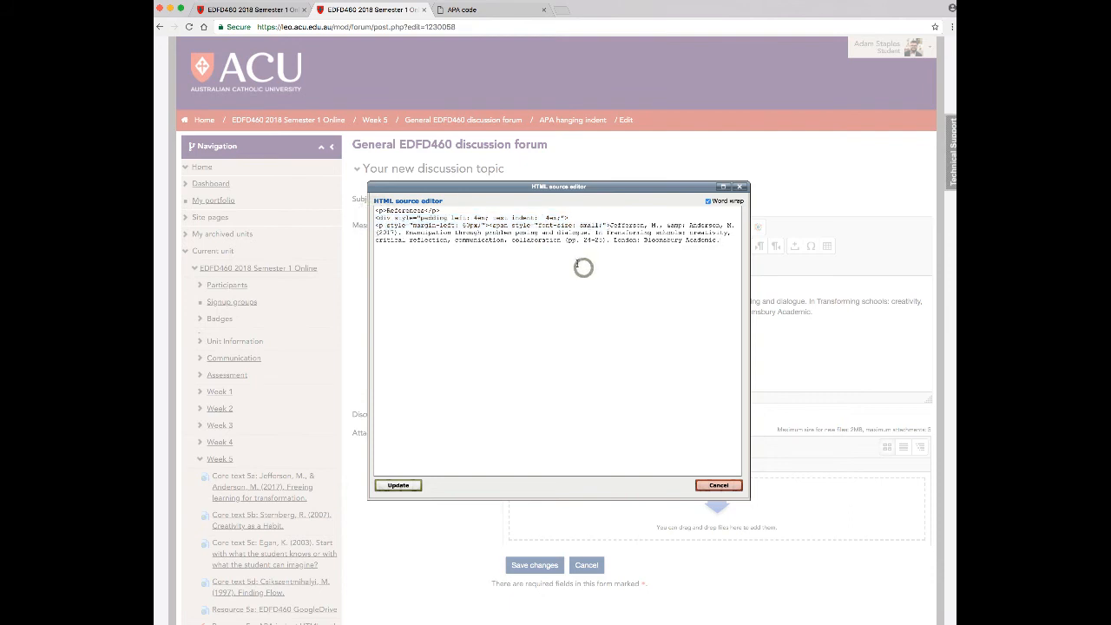
# Copy the closing </span></p> and </div> tags from the APA code PDF
pyautogui.click(722, 241)
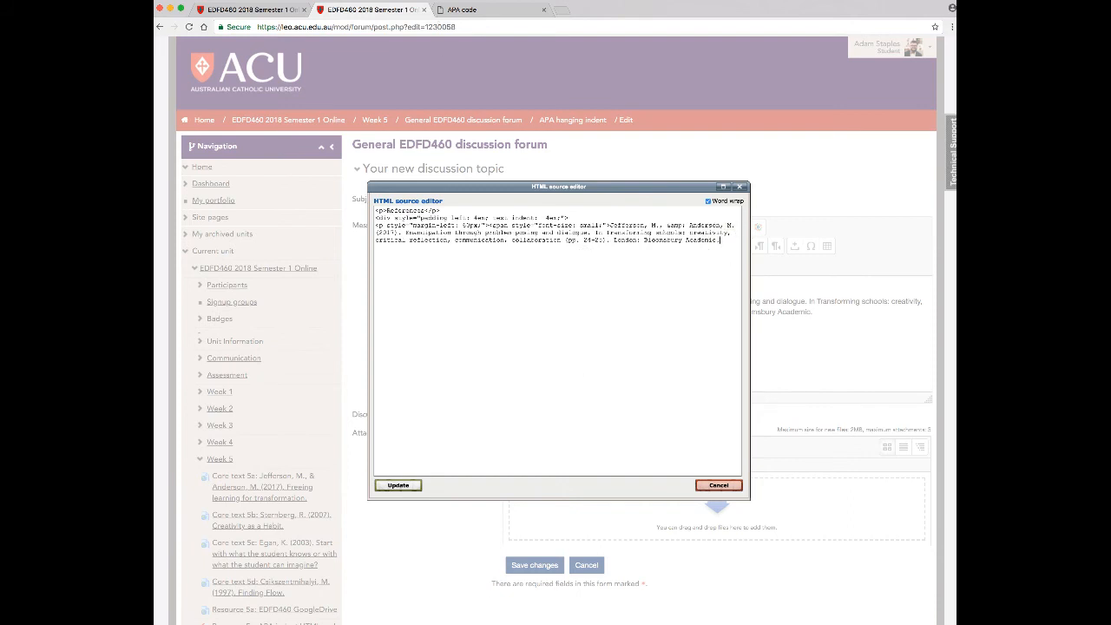
pyautogui.click(461, 9)
pyautogui.click(402, 152)
pyautogui.moveTo(402, 152); pyautogui.dragTo(425, 164)
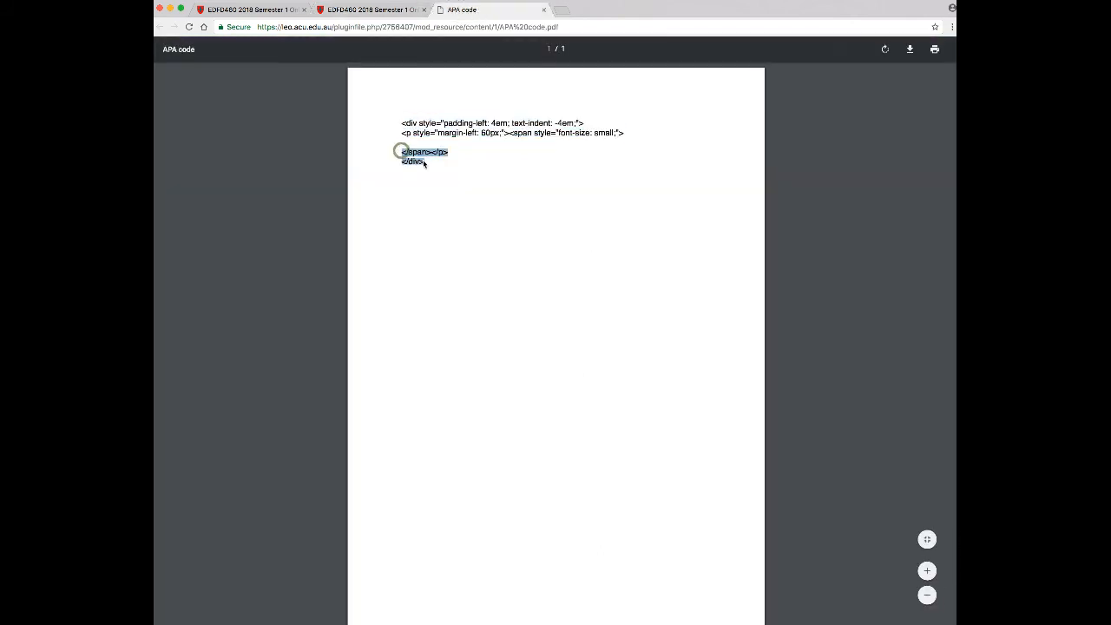
pyautogui.press('super+c')
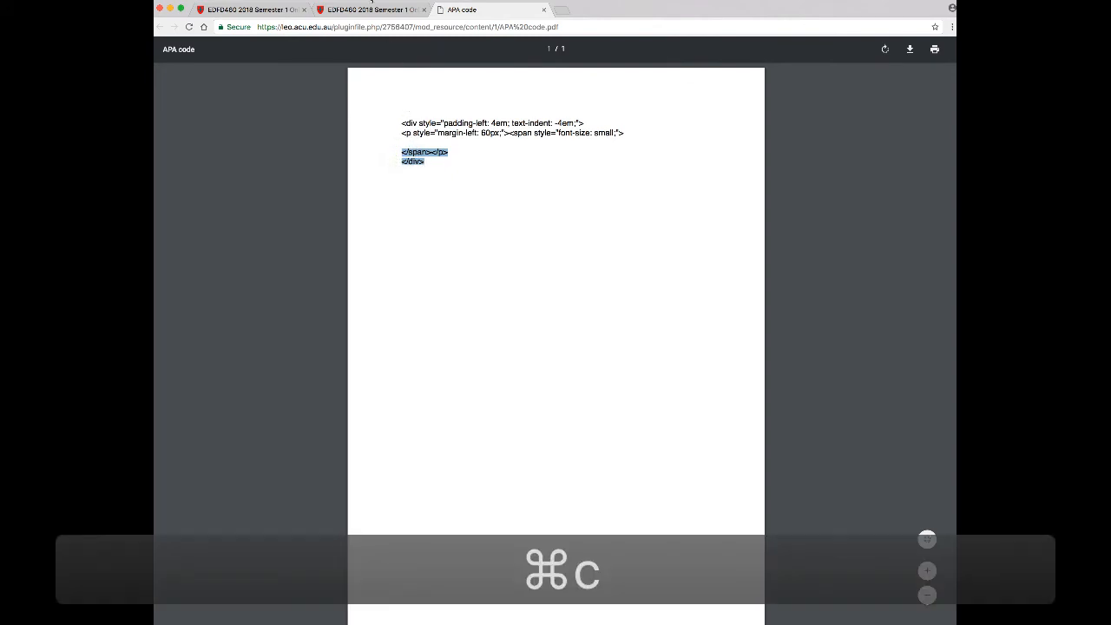
# Paste the closing tags after the end of the reference in the HTML source and update the message
pyautogui.click(364, 10)
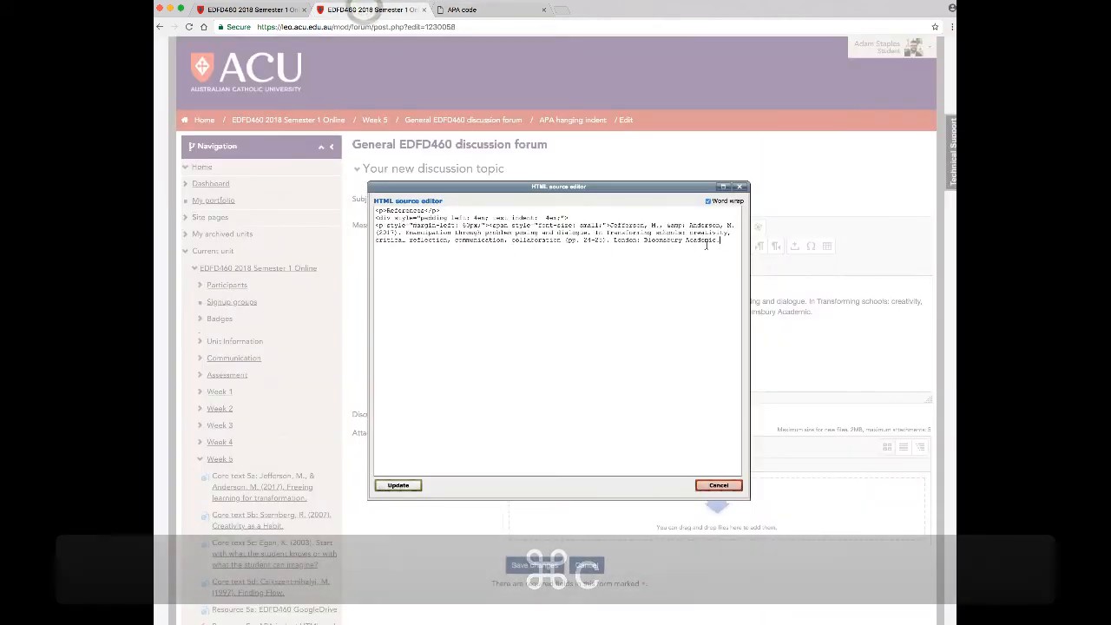
pyautogui.click(726, 241)
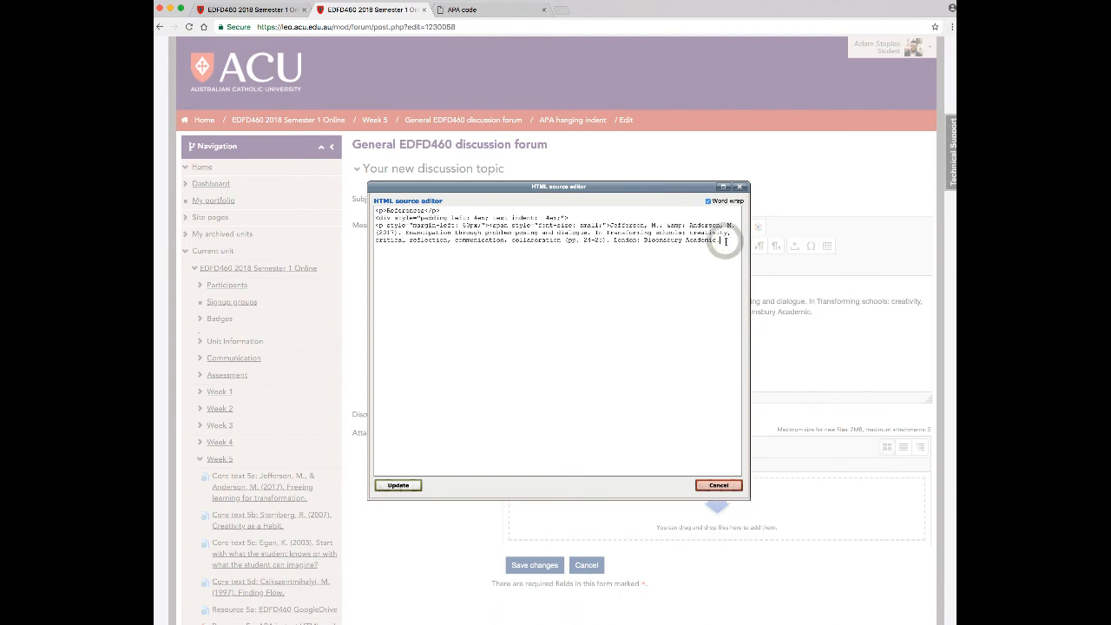
pyautogui.click(724, 242)
pyautogui.press('super+v')
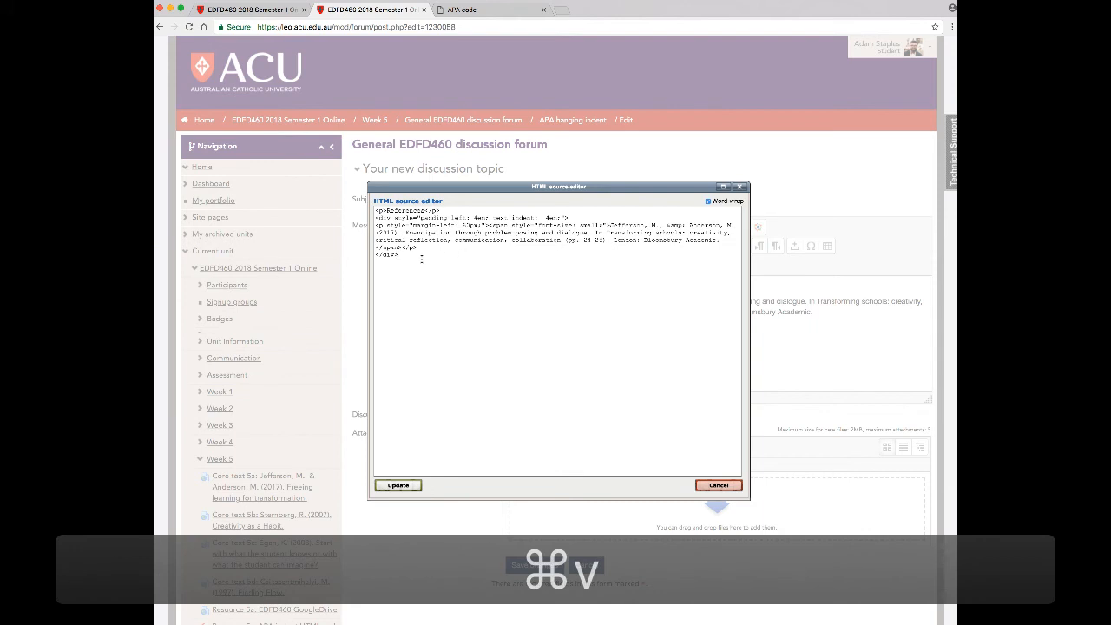
pyautogui.click(375, 245)
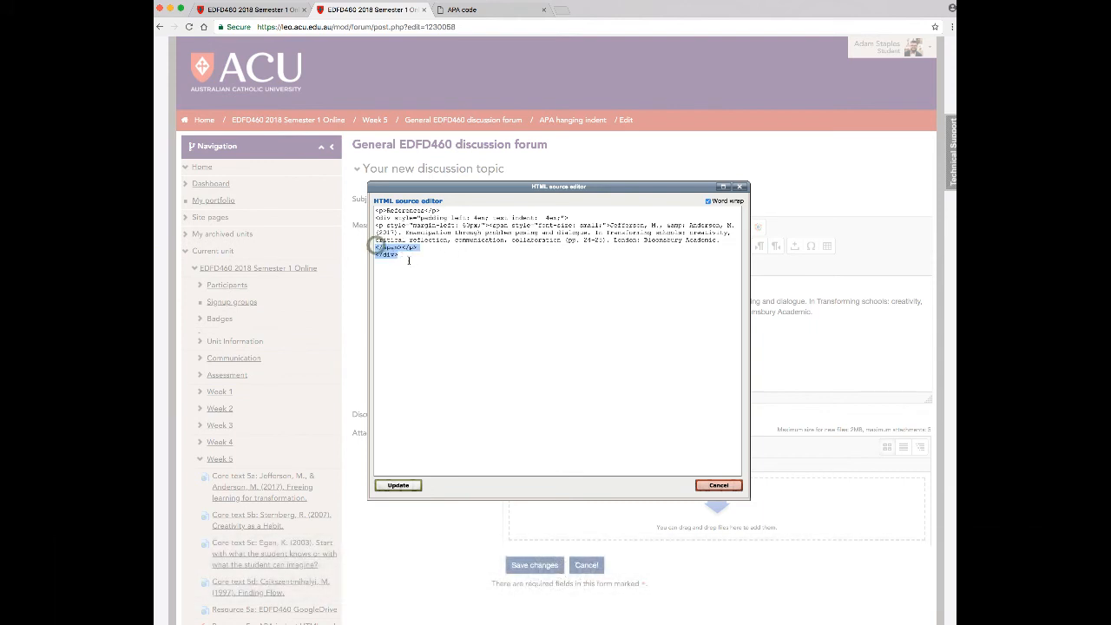
pyautogui.click(398, 485)
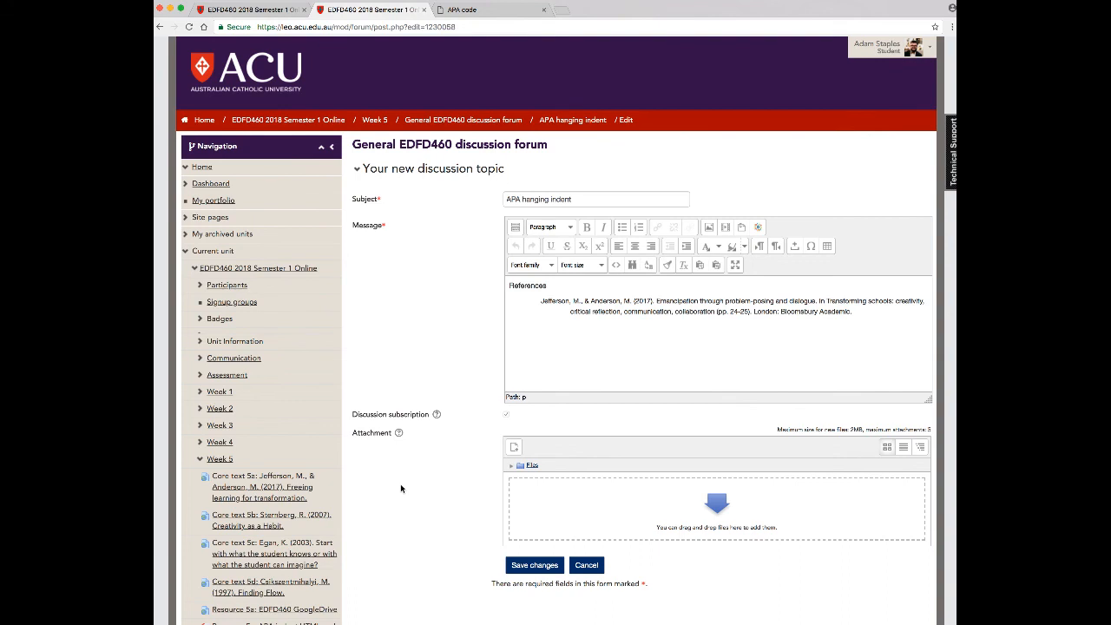
# Italicise the book title "Transforming schools: creativity, critical reflection, communication, collaboration" in the reference
pyautogui.scroll(-1, 459, 454)
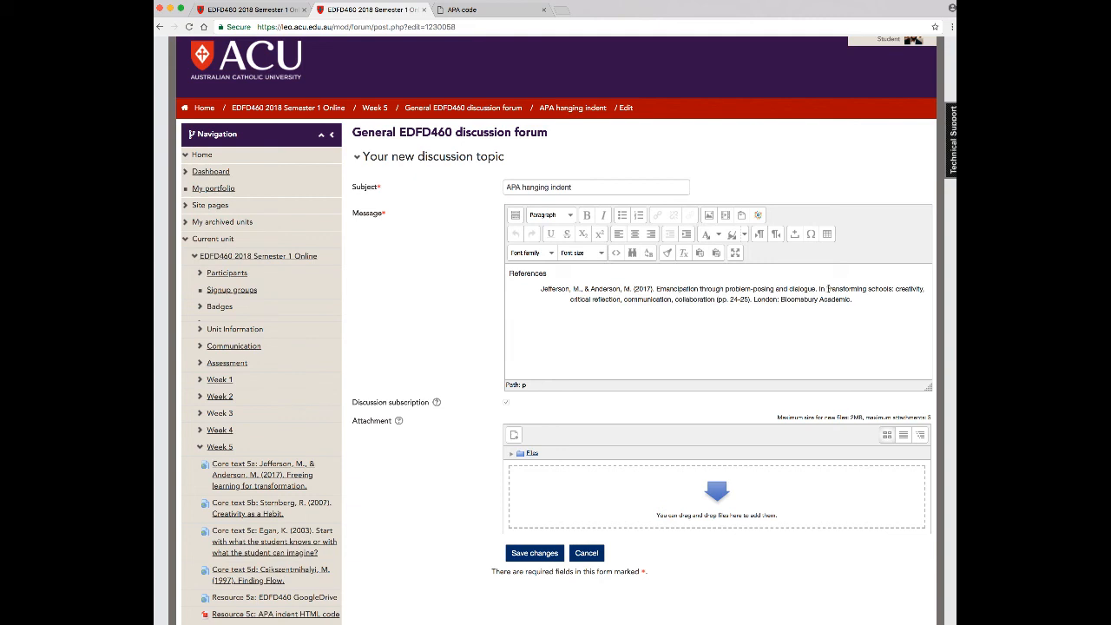
pyautogui.moveTo(827, 288); pyautogui.dragTo(716, 298)
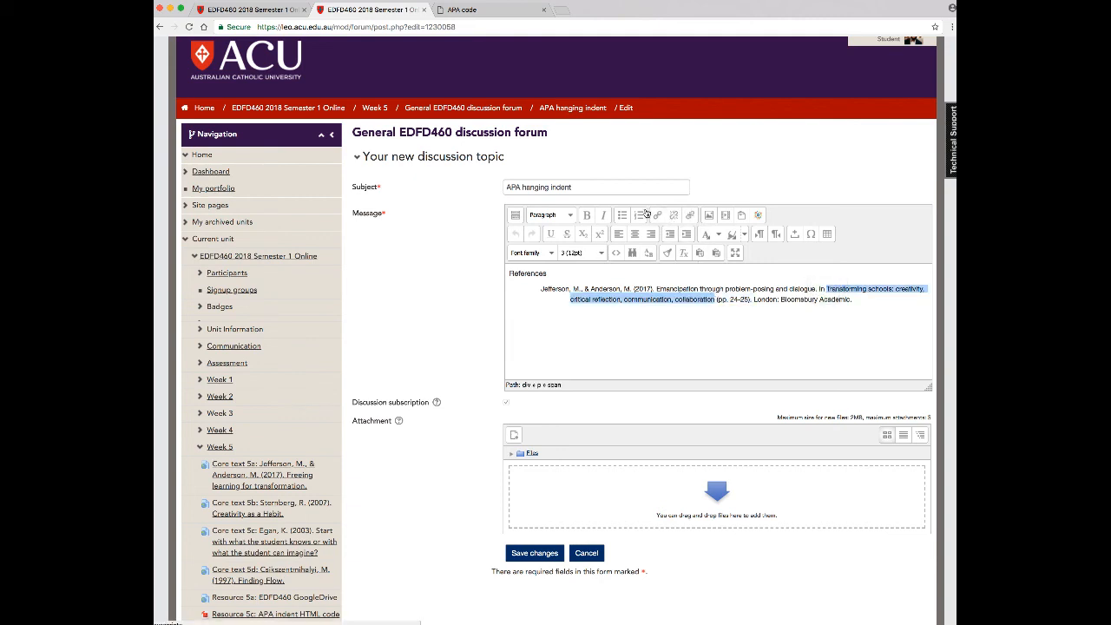
pyautogui.click(603, 215)
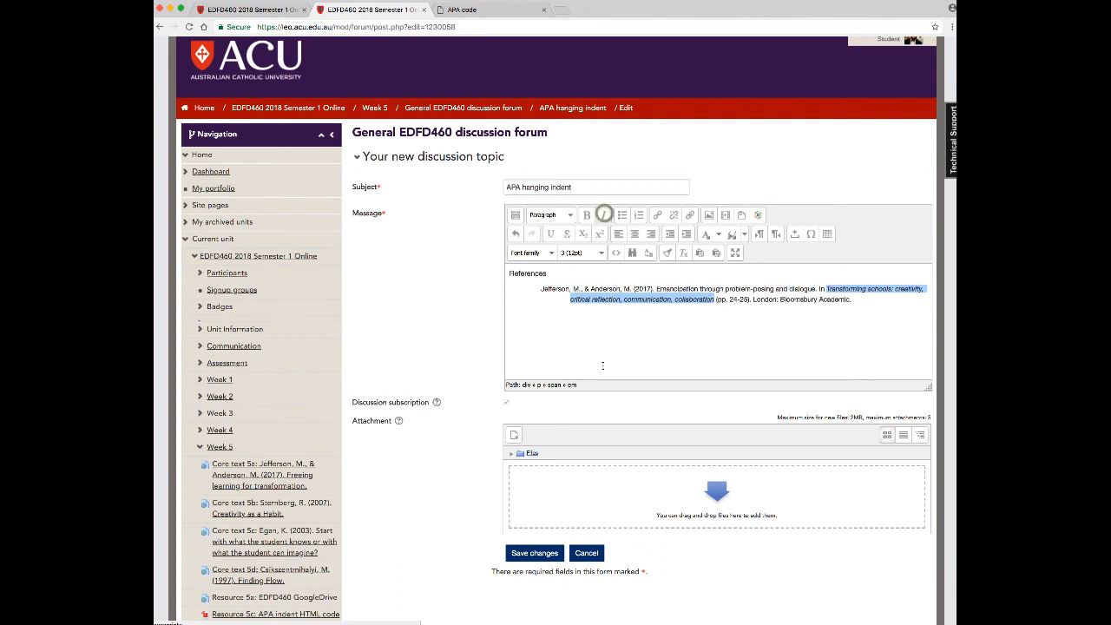
pyautogui.click(666, 355)
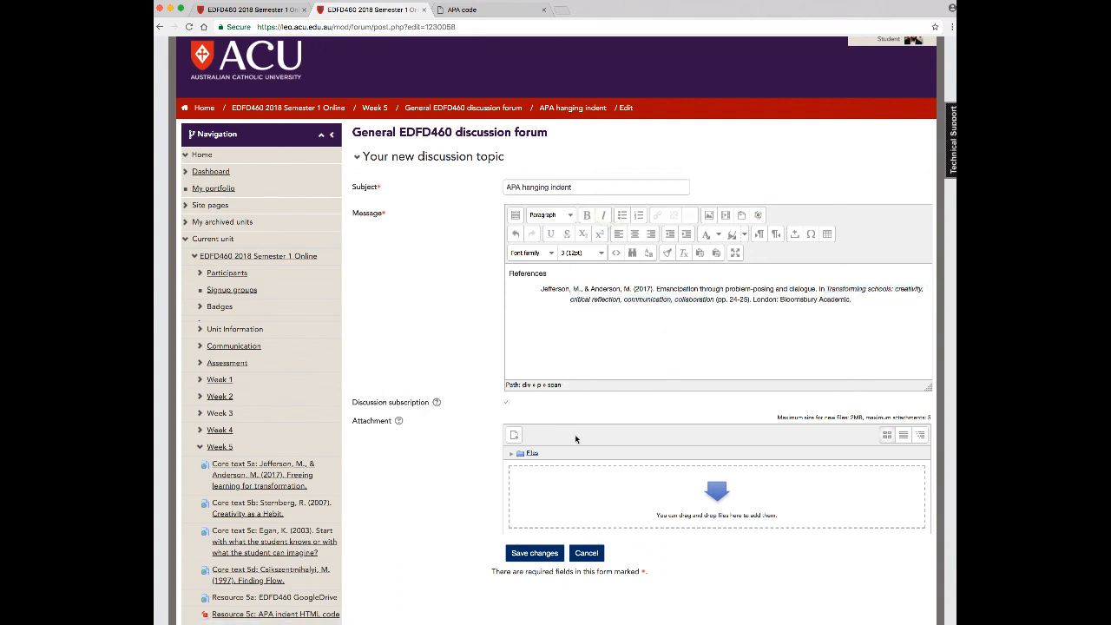
# Save the changes to the forum post and narrow the browser window to check how the hanging indent reflows
pyautogui.click(526, 553)
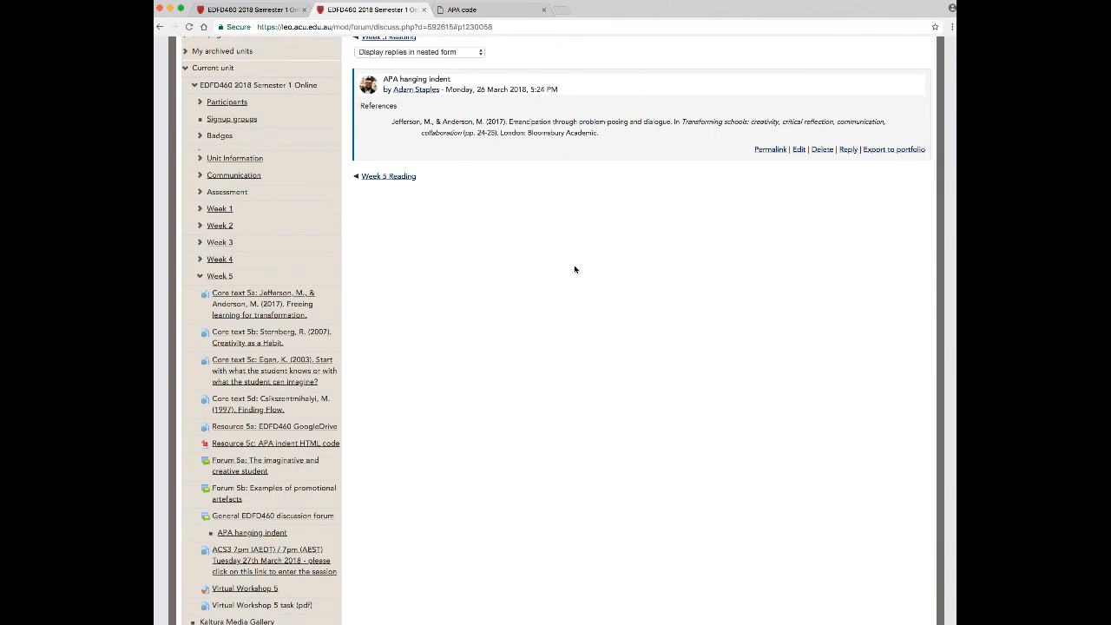
pyautogui.scroll(2, 575, 269)
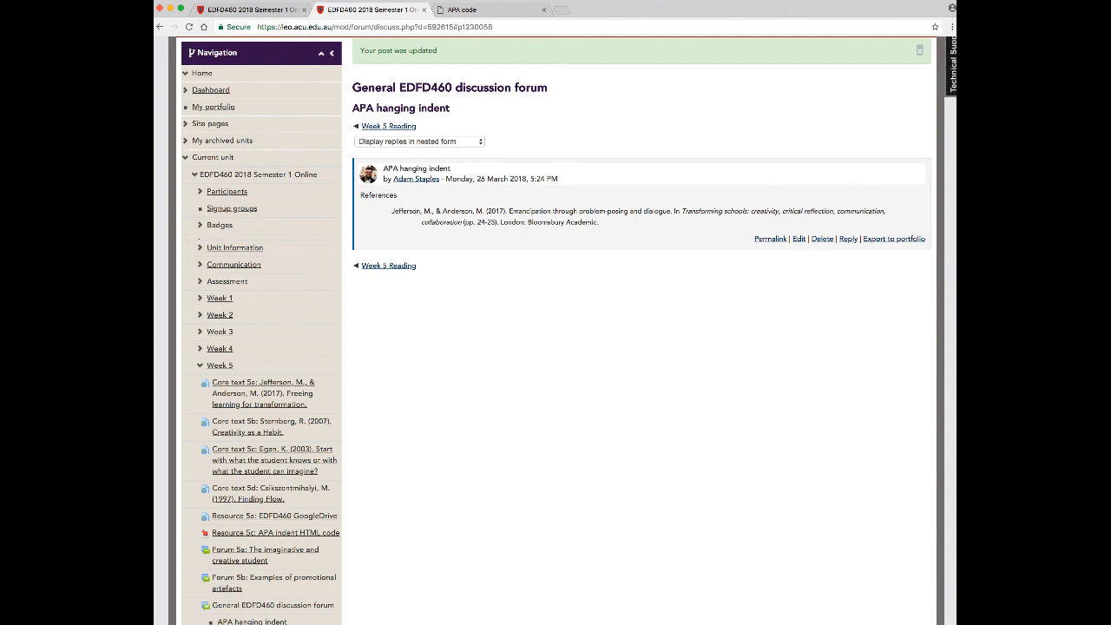
pyautogui.moveTo(956, 286); pyautogui.dragTo(866, 288)
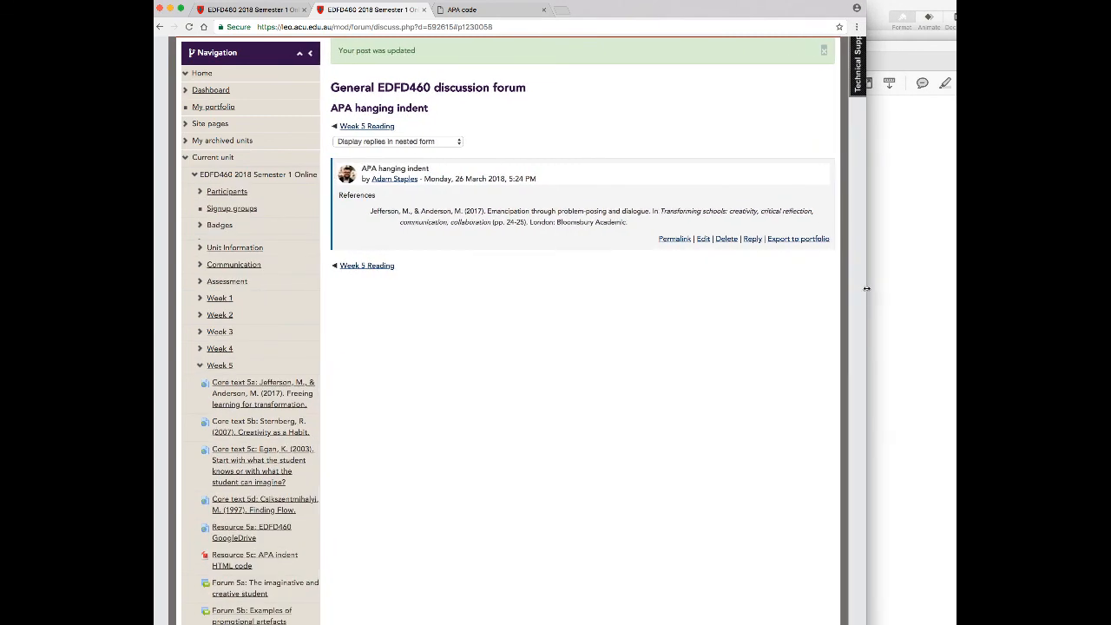